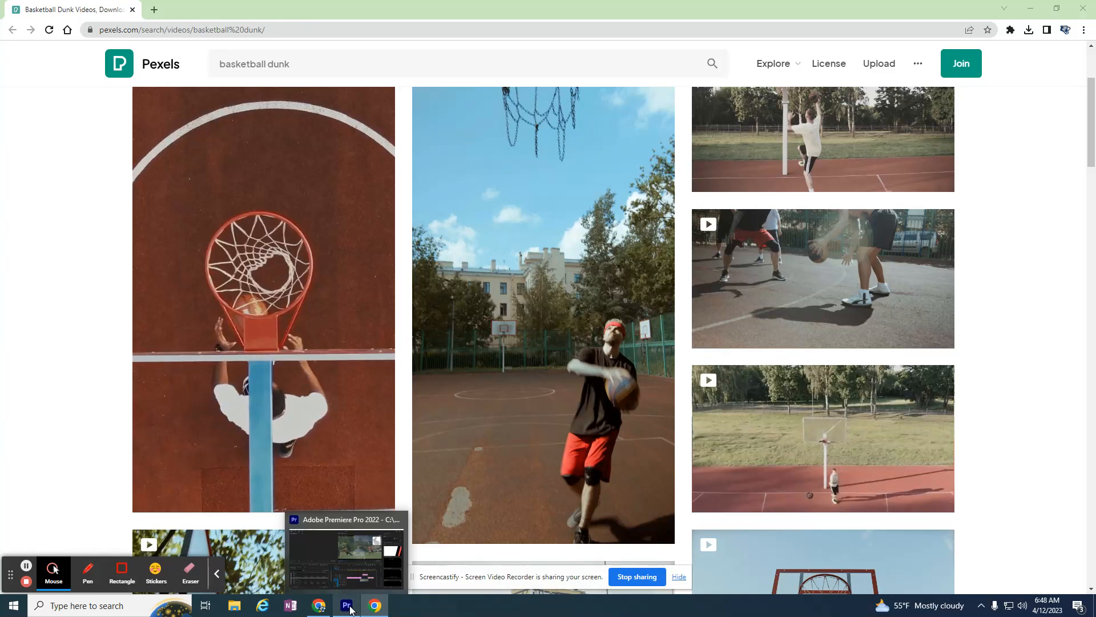
- Switch to the browser and preview the basketball dunk clip in the Pexels search results
left_click(349, 607)
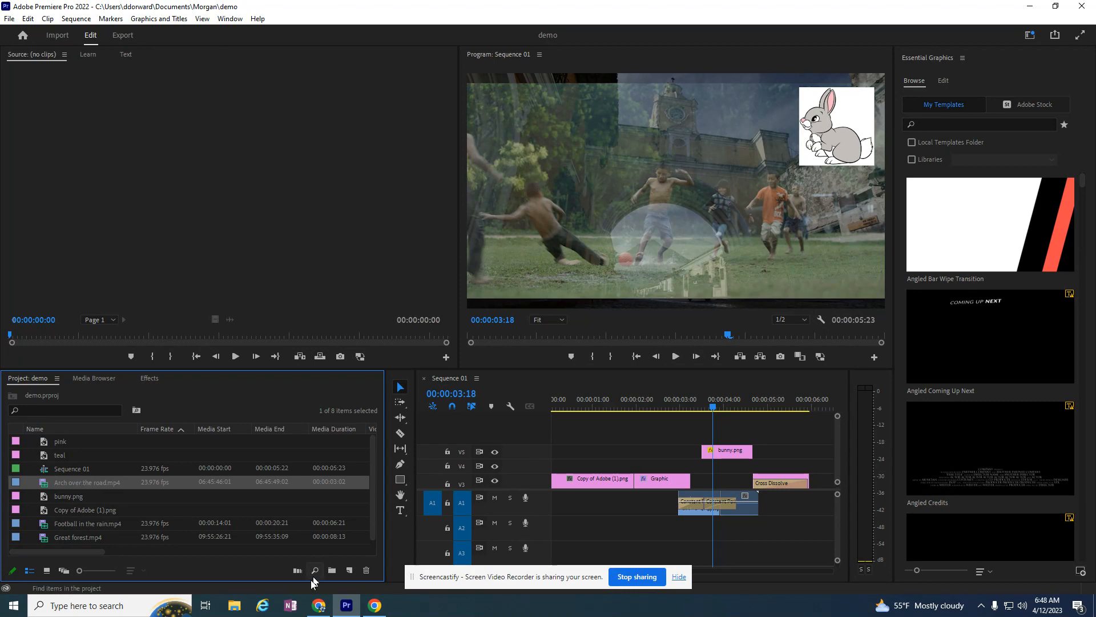
left_click(319, 607)
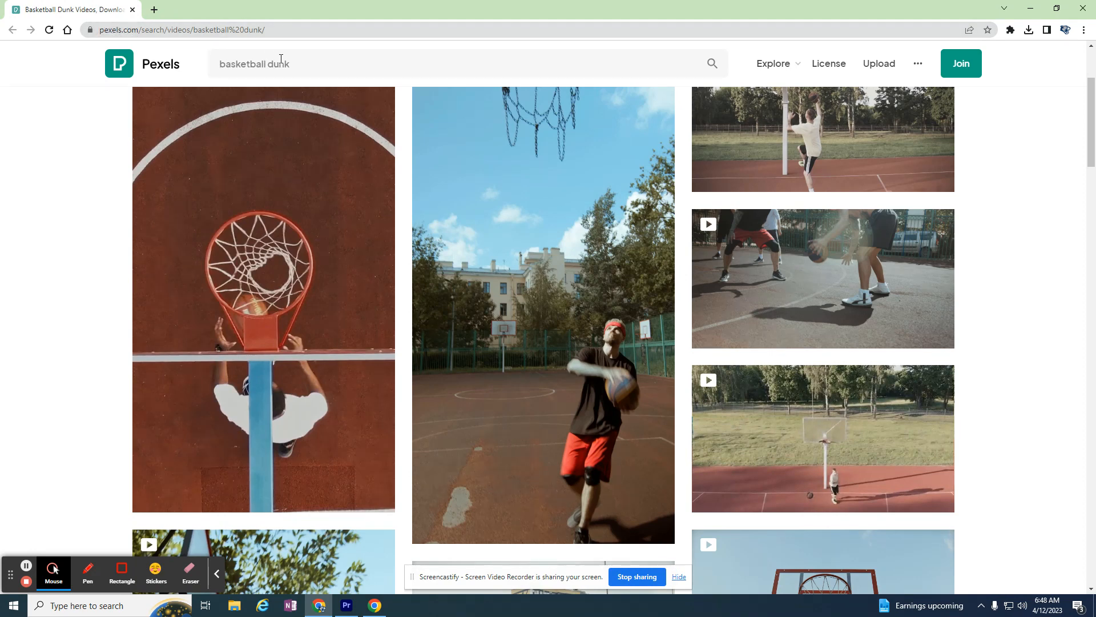
mouse_move(856, 439)
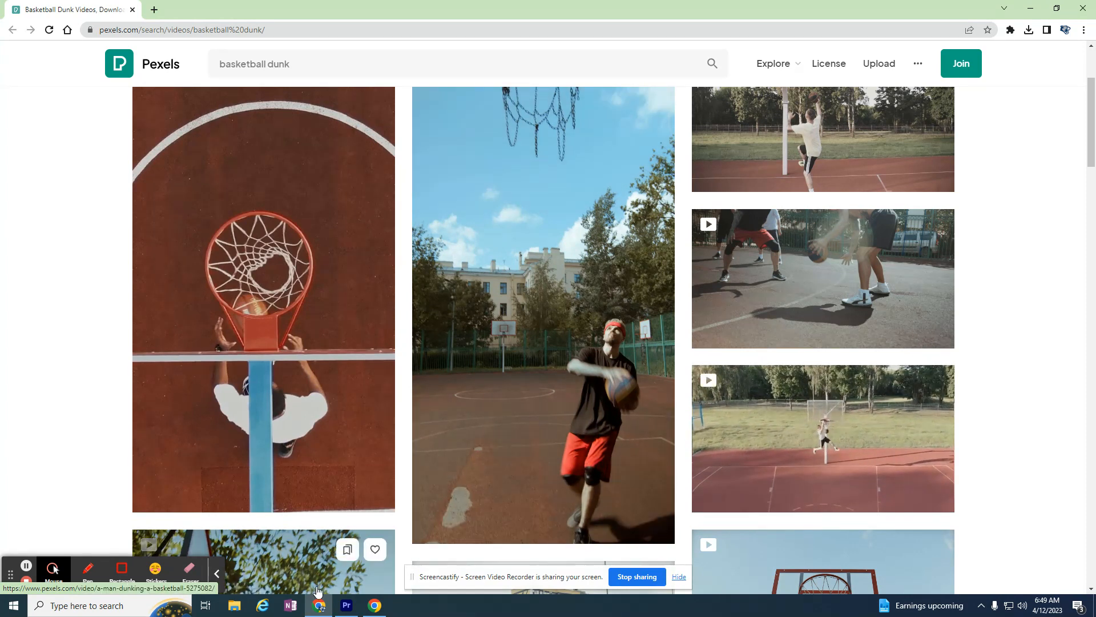
- Switch to Premiere Pro and import the pexels-pavel-danilyuk basketball MP4 from Downloads into a new sequence named Sequence 01
left_click(347, 605)
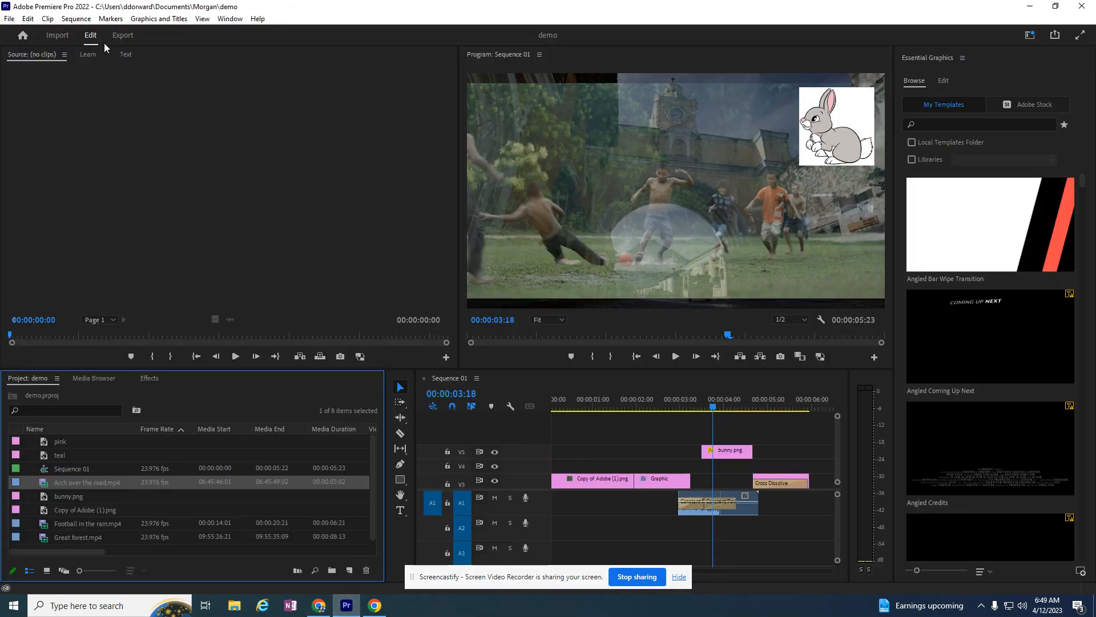
left_click(60, 36)
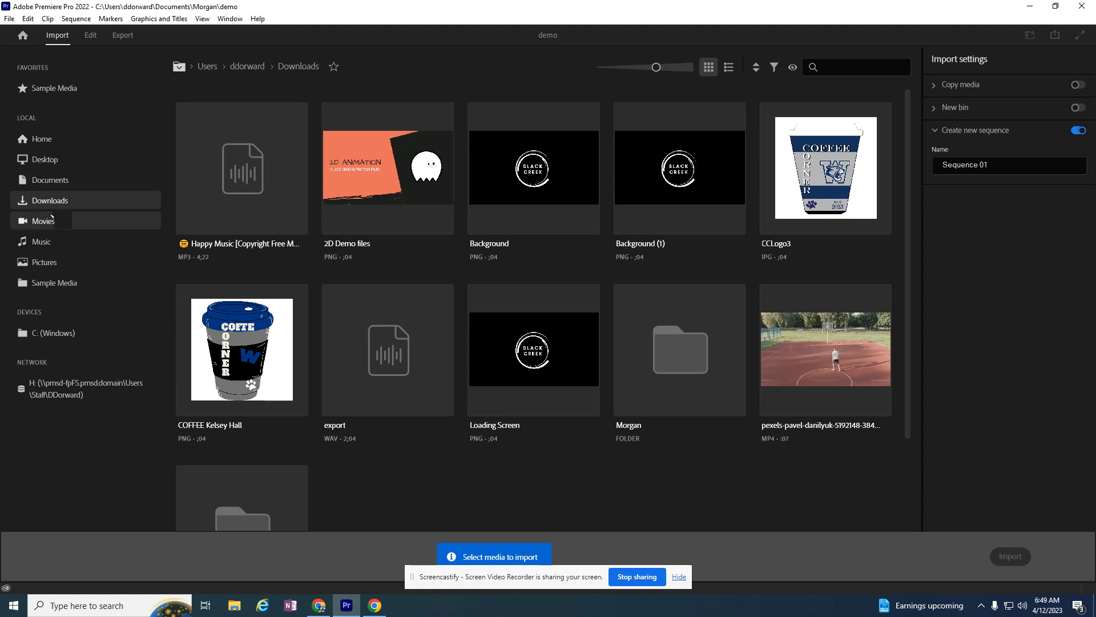
left_click(780, 342)
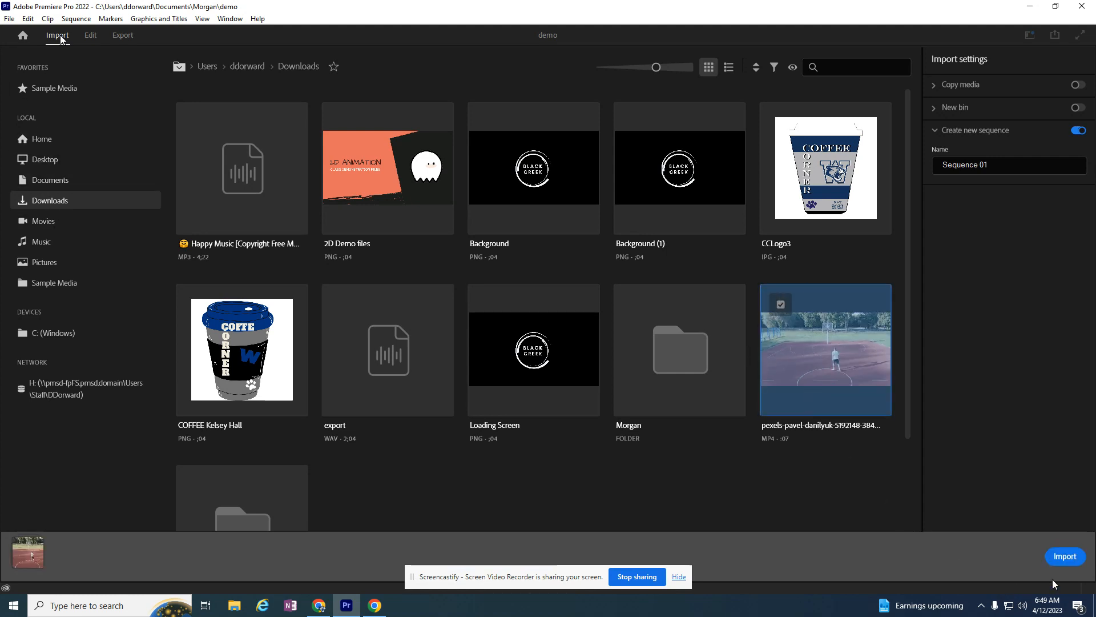
left_click(1062, 560)
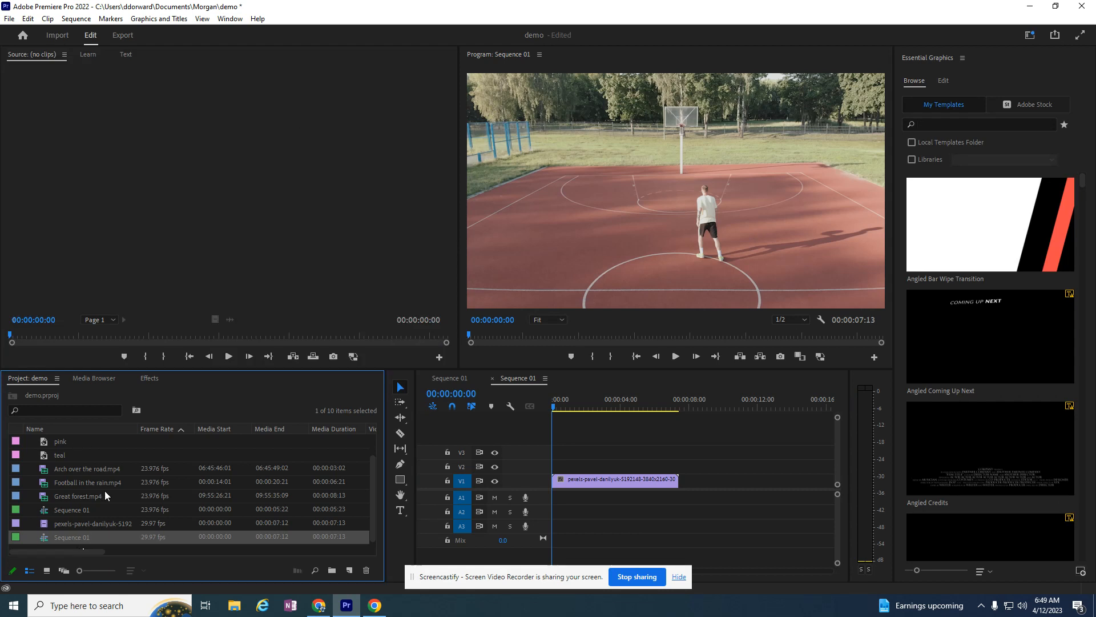
- View the older Sequence 01 from the project, and return to the new sequence with the basketball clip
scroll(104, 495, "up", 2)
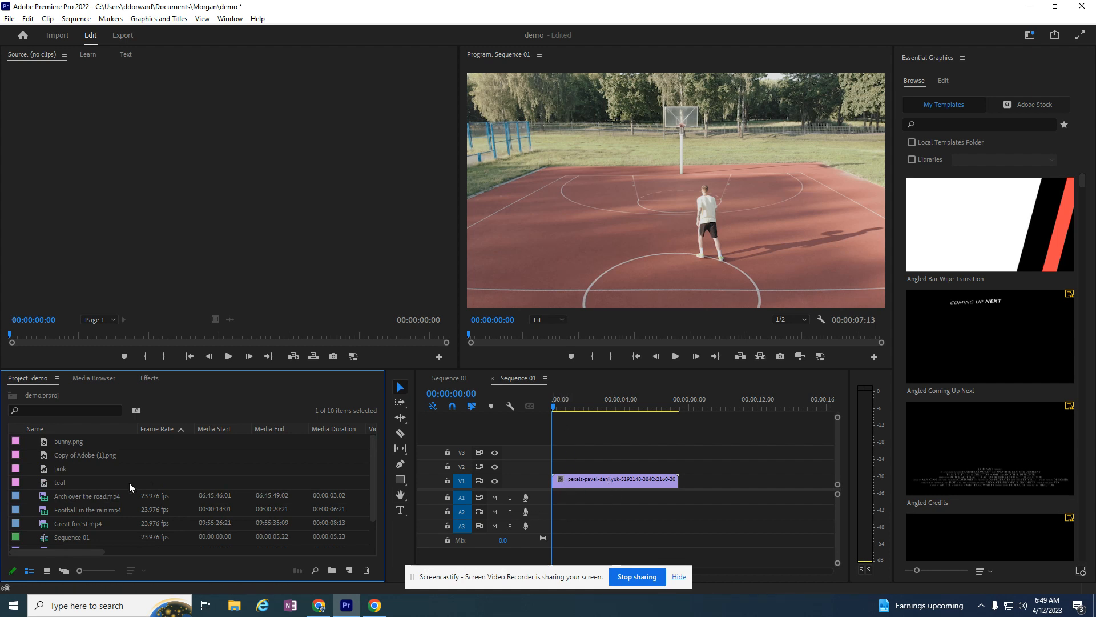
scroll(130, 482, "down", 2)
double_click(45, 512)
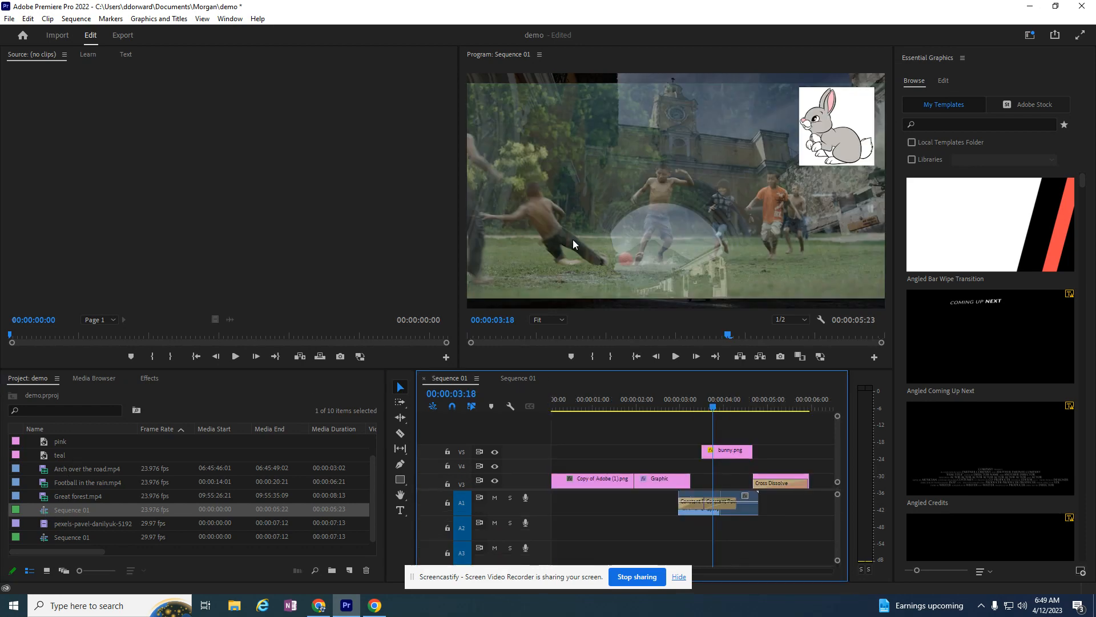
double_click(47, 539)
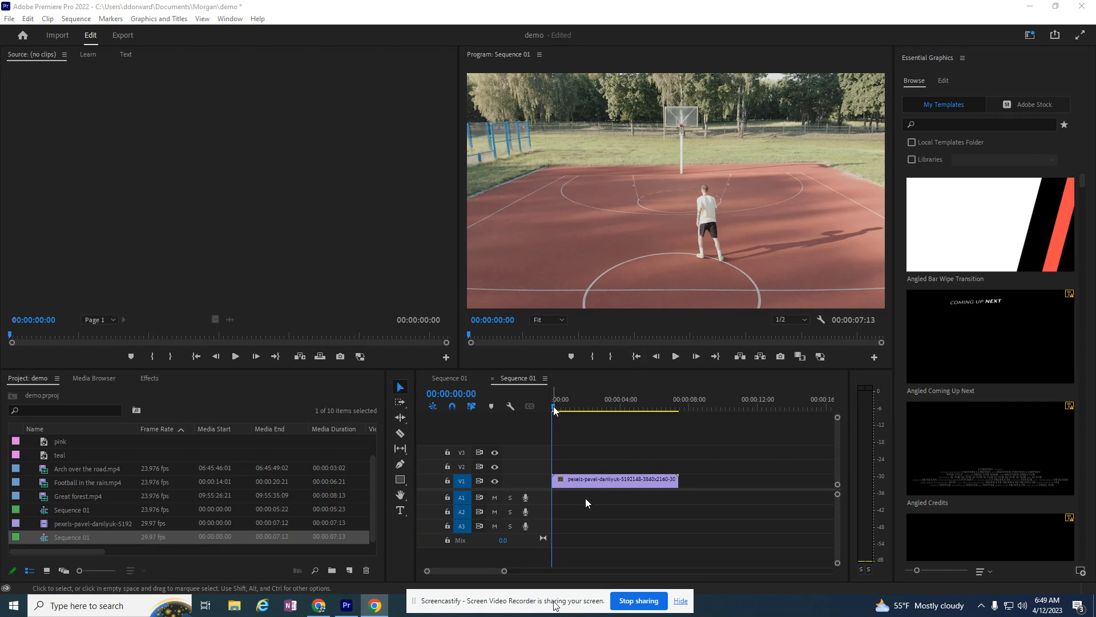
- Show the Time Remapping Speed keyframes on the basketball clip and enlarge the video track to expose its speed line
left_click(586, 483)
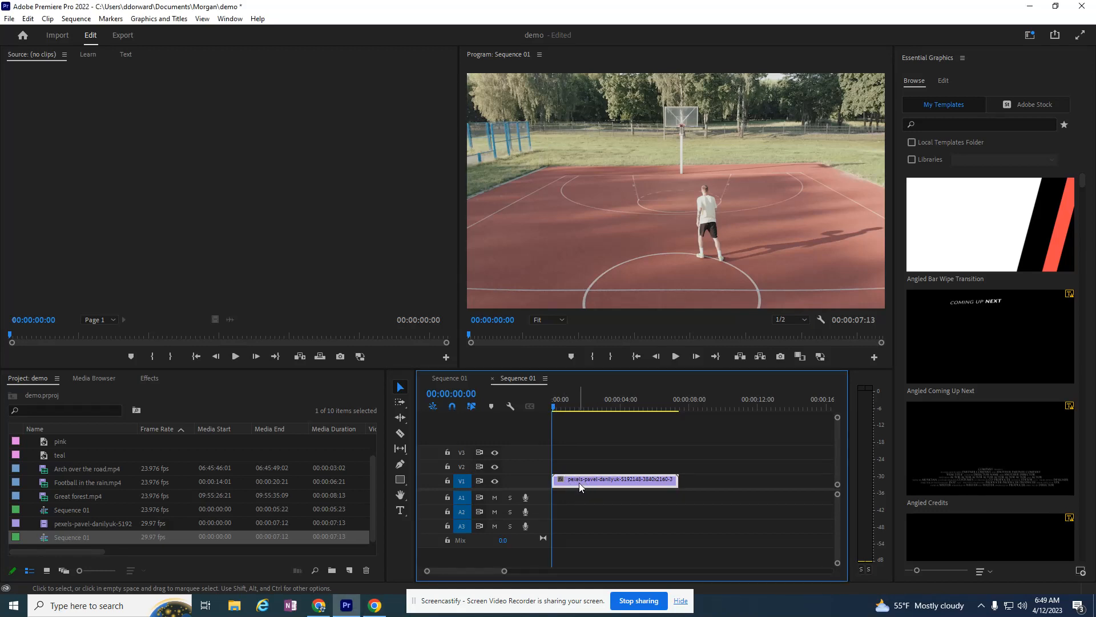
right_click(647, 487)
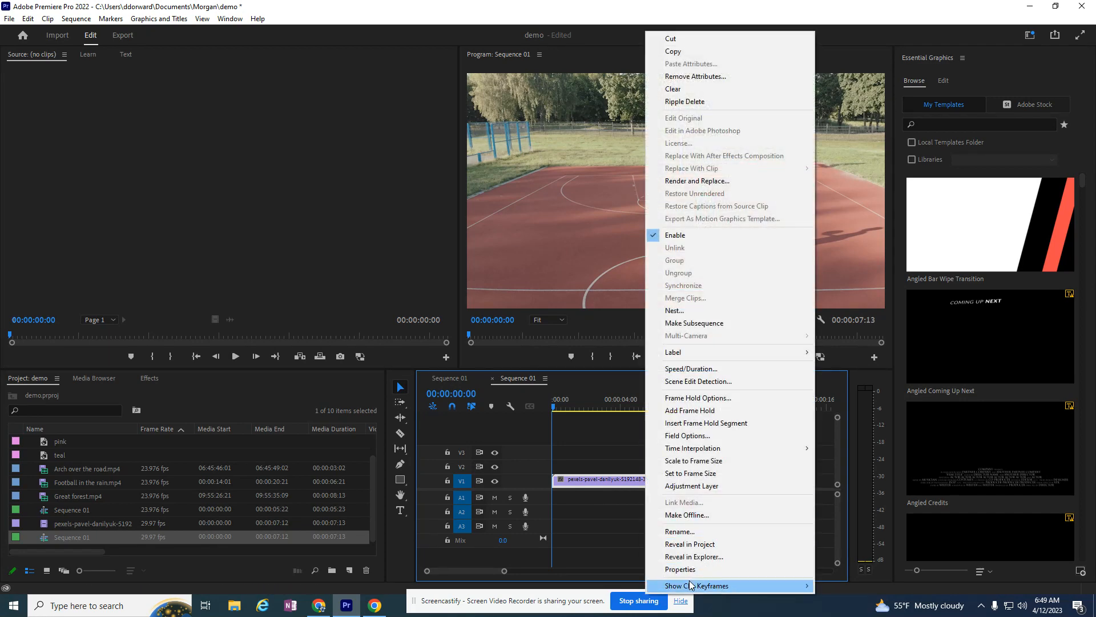
mouse_move(690, 584)
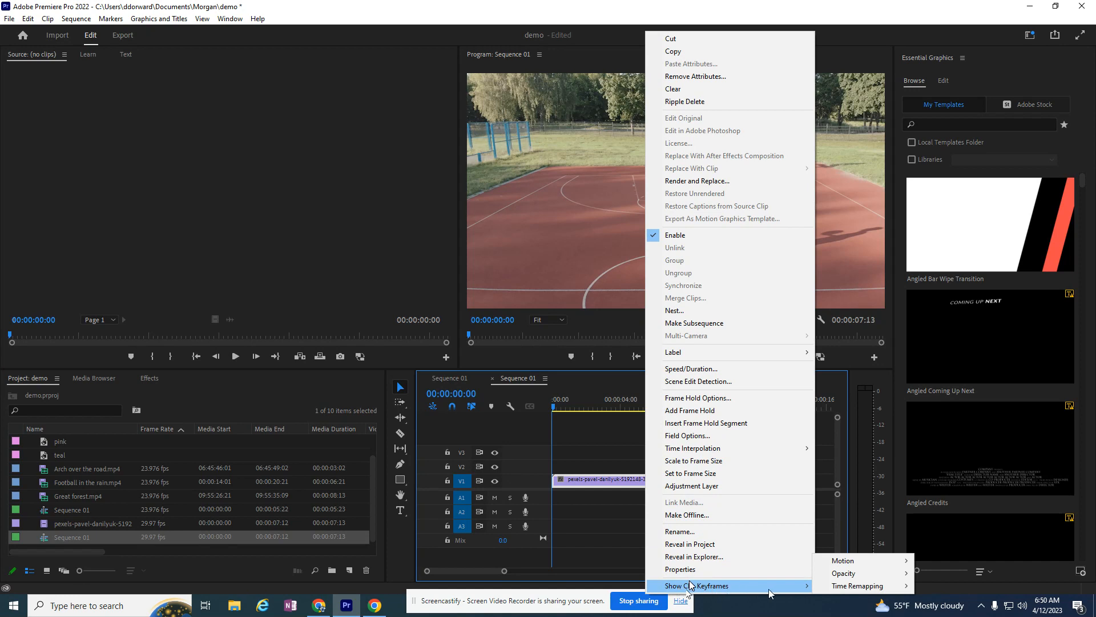
mouse_move(839, 588)
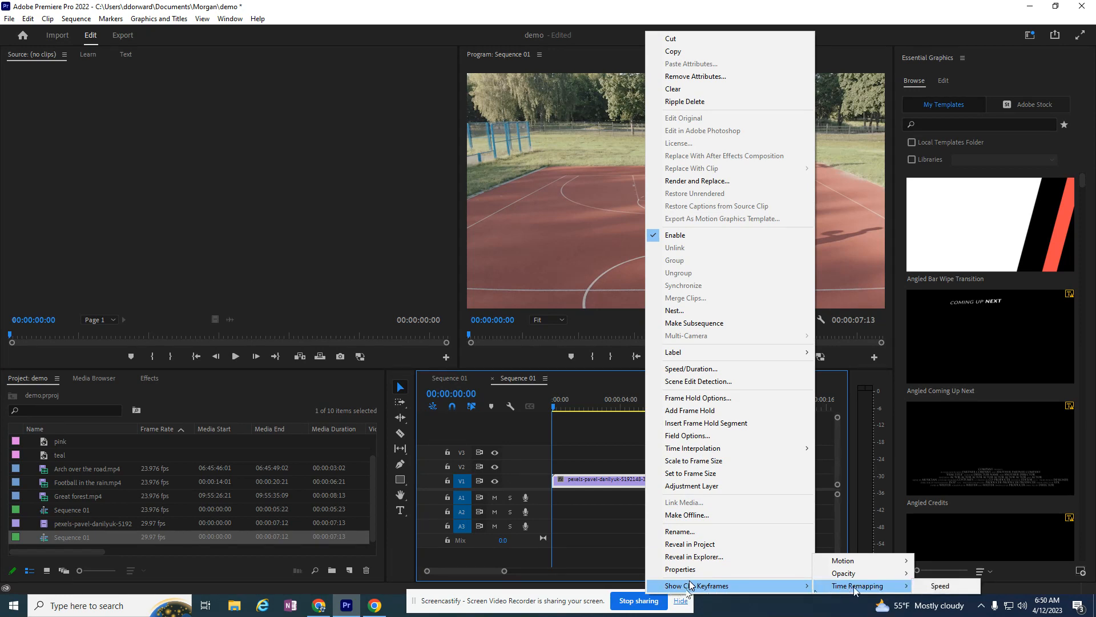
left_click(940, 586)
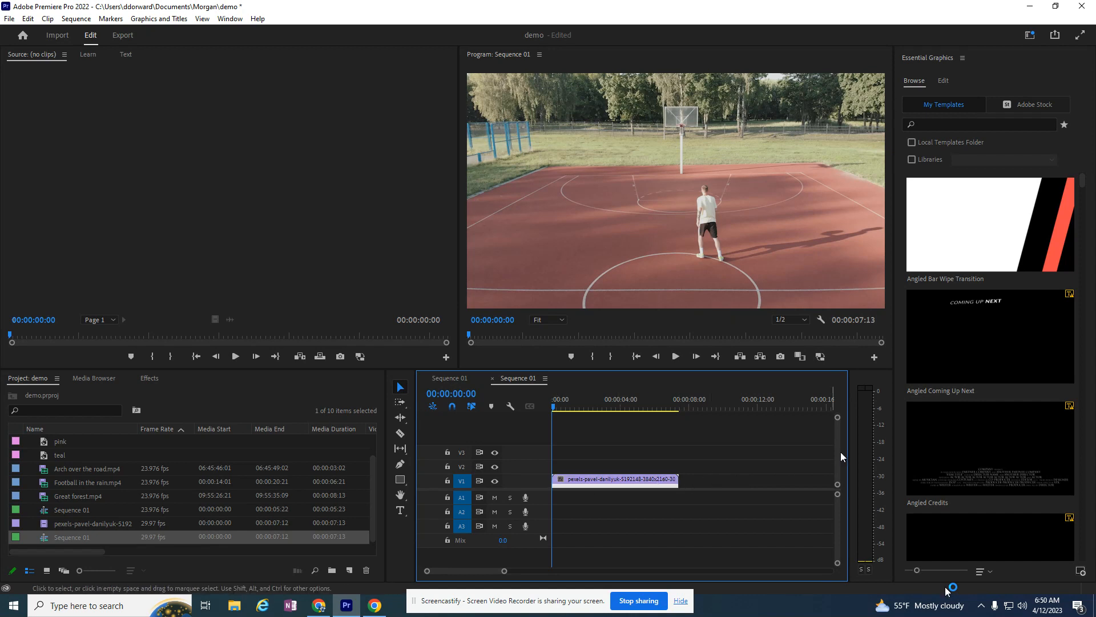
left_click_drag(837, 418, 837, 427)
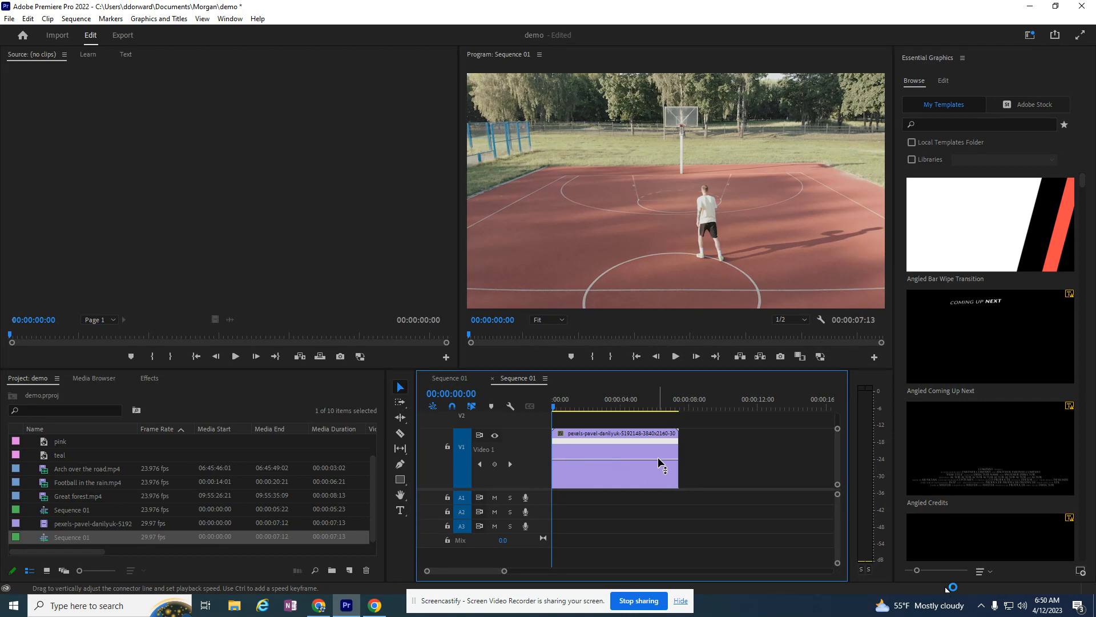
- Add speed keyframes to the clip with the Pen tool at about 00:00:02:24 and 00:00:04:25, and return to the Selection tool
left_click_drag(553, 410, 604, 411)
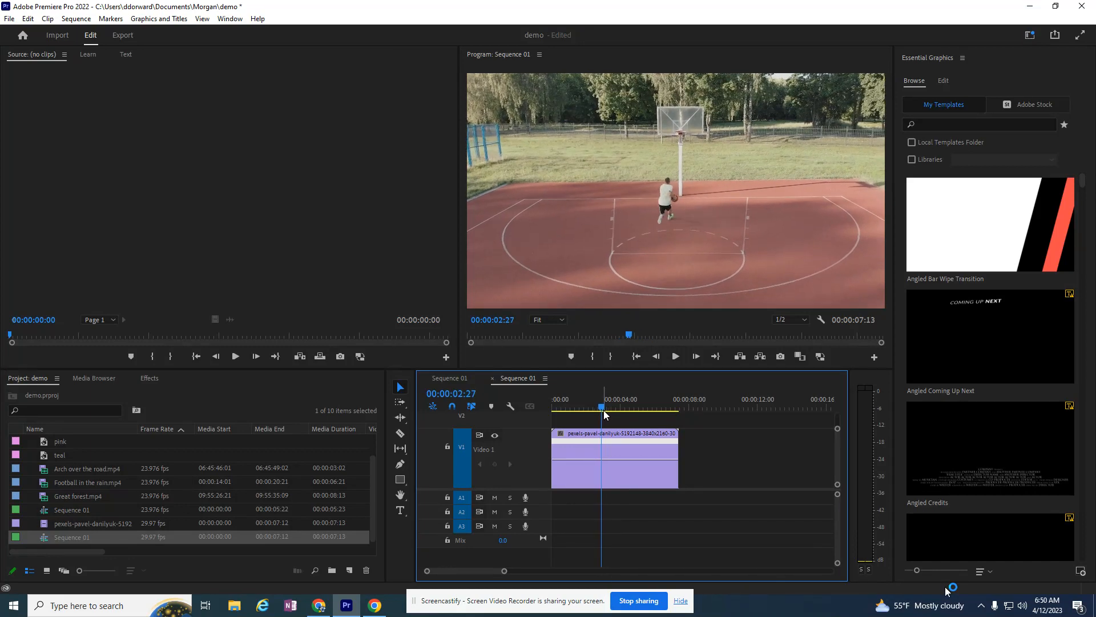
mouse_move(608, 413)
left_mouse_down()
mouse_move(628, 413)
mouse_move(601, 411)
left_mouse_up()
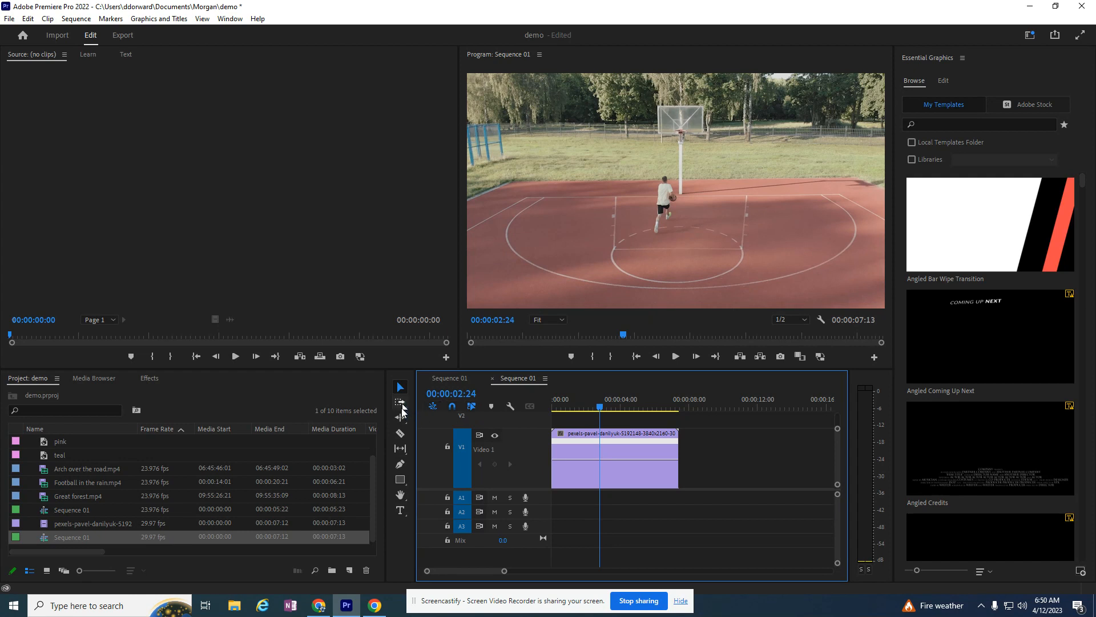
left_click(401, 466)
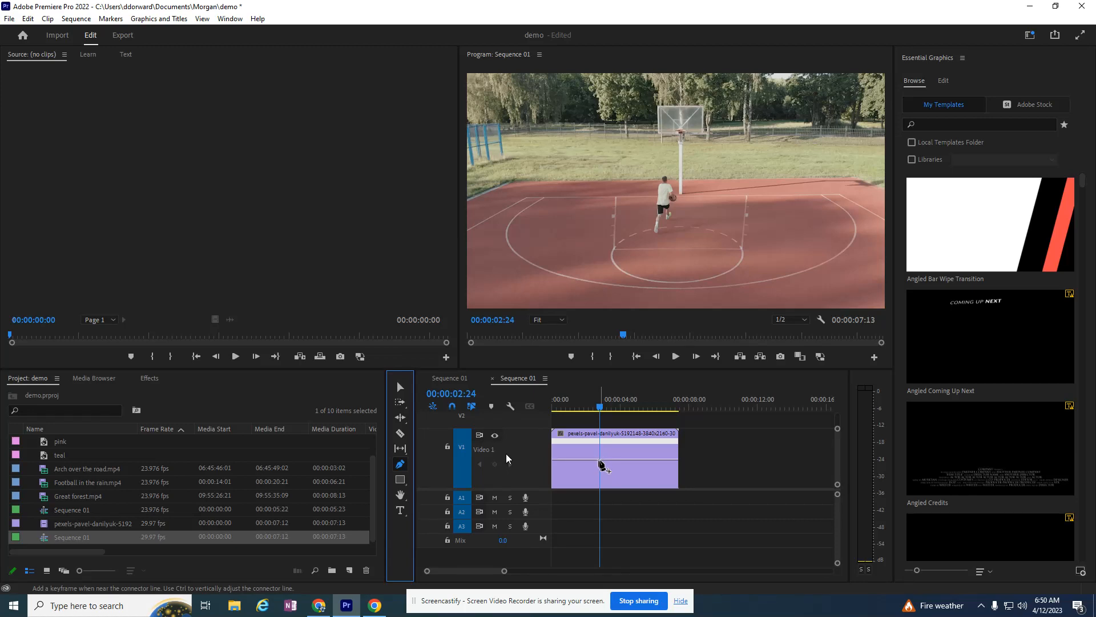
left_click(599, 459)
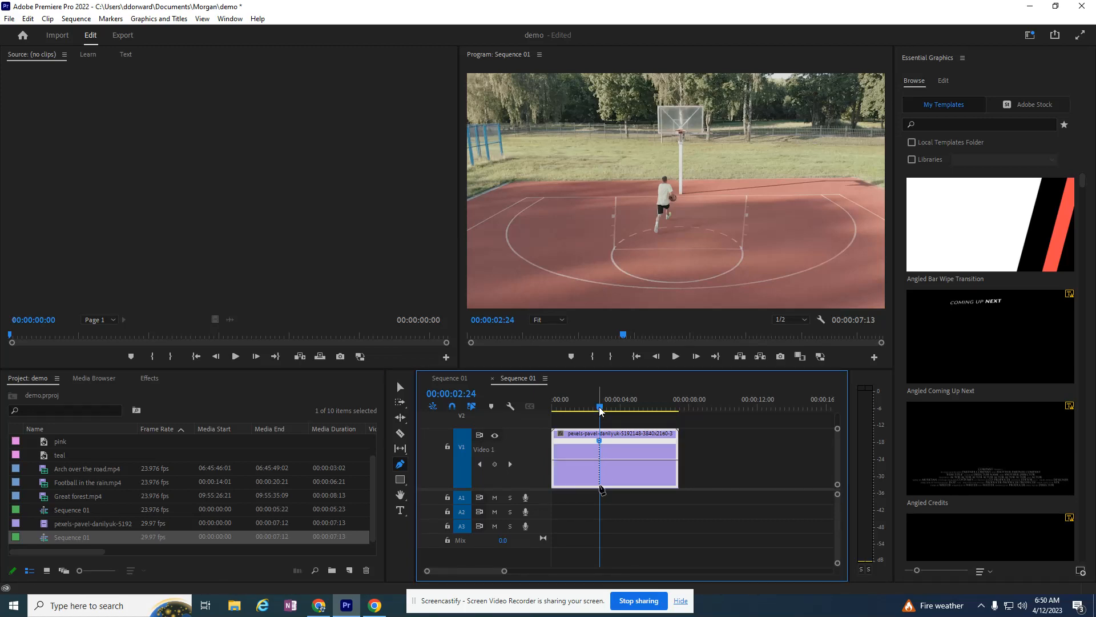
left_click_drag(599, 410, 634, 420)
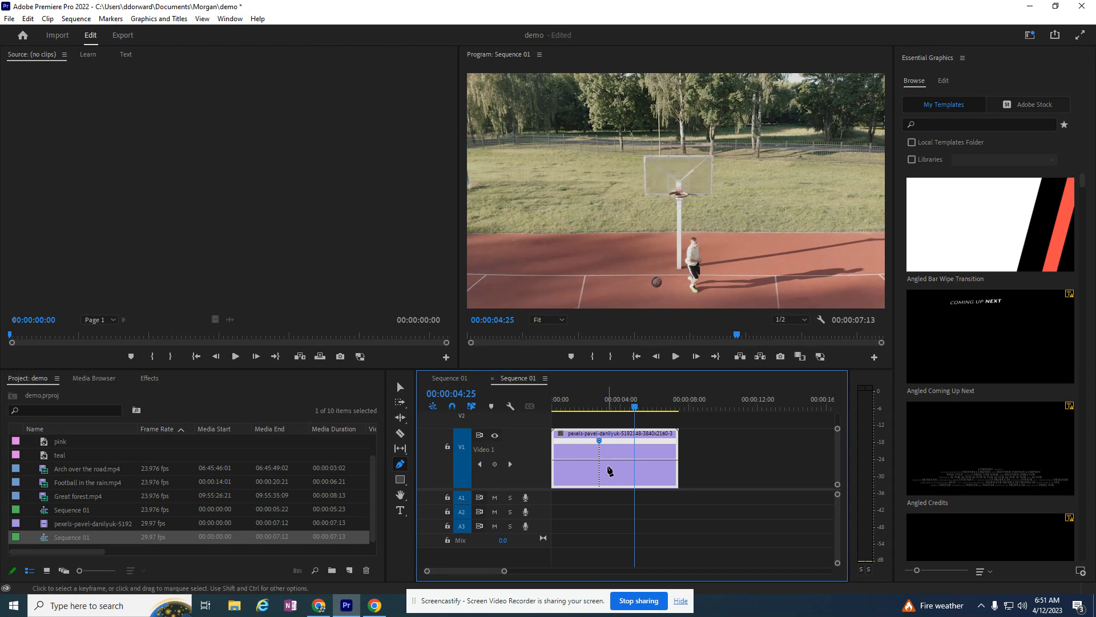
left_click(636, 464)
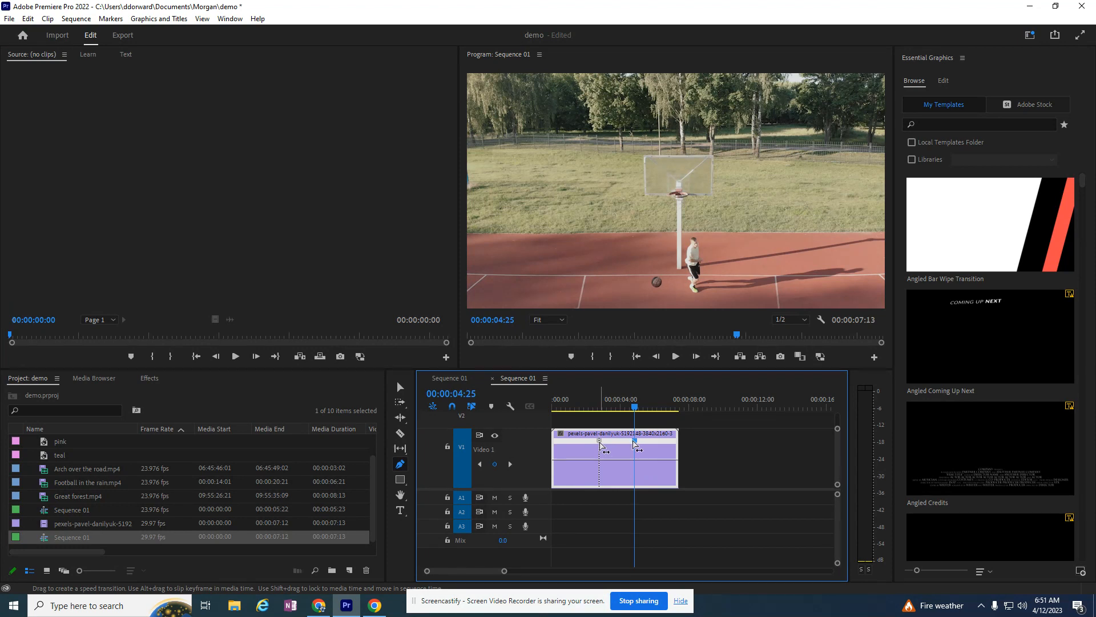
left_click(401, 388)
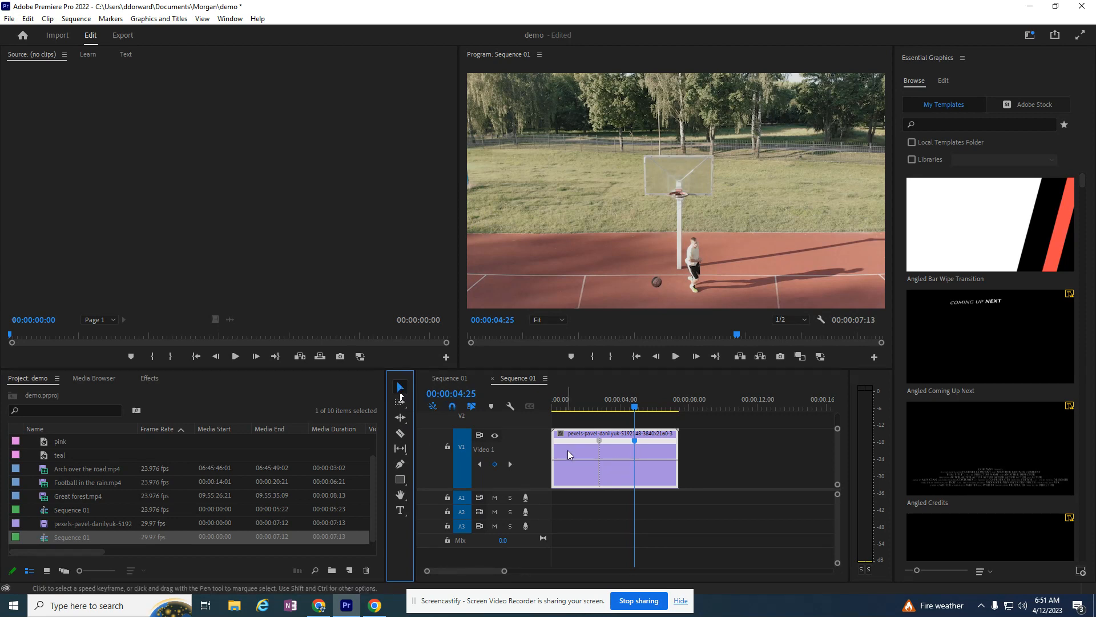
- Lower the clip's speed between the two keyframes and play the sequence from its beginning
left_click_drag(618, 459, 618, 474)
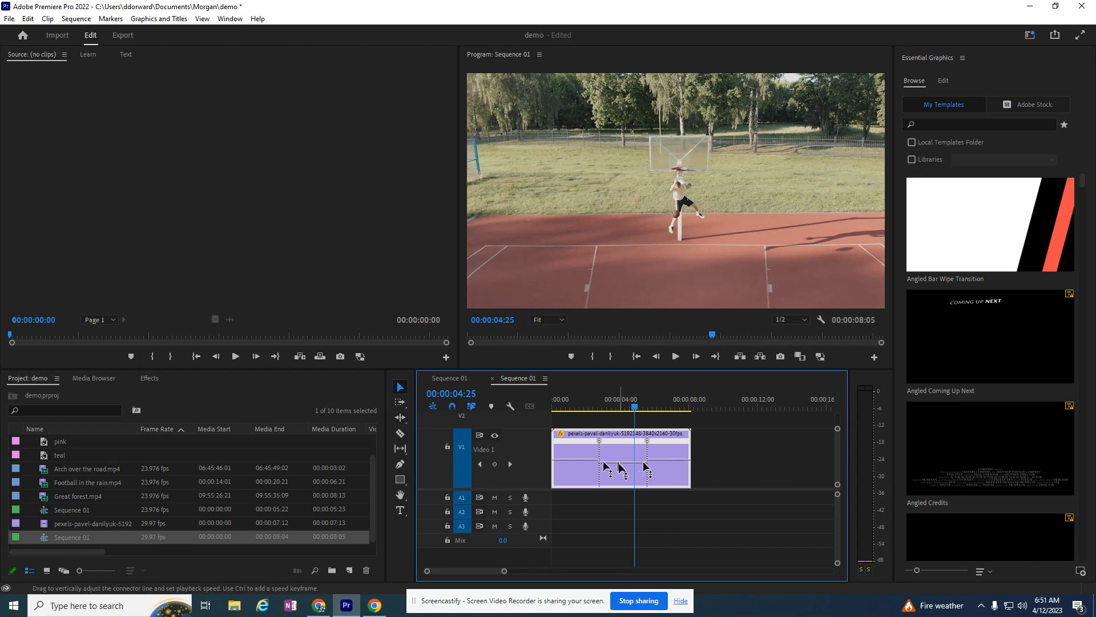
mouse_move(619, 467)
left_mouse_down()
mouse_move(619, 483)
mouse_move(640, 453)
mouse_move(632, 478)
left_mouse_up()
left_click_drag(635, 407, 566, 408)
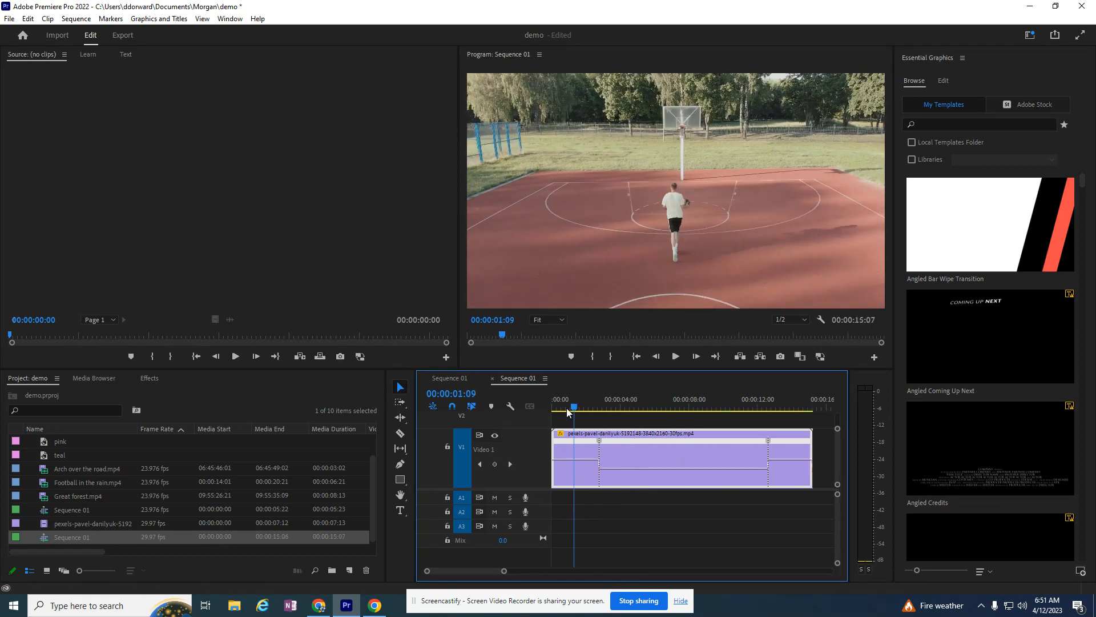
key("Home")
left_click(674, 358)
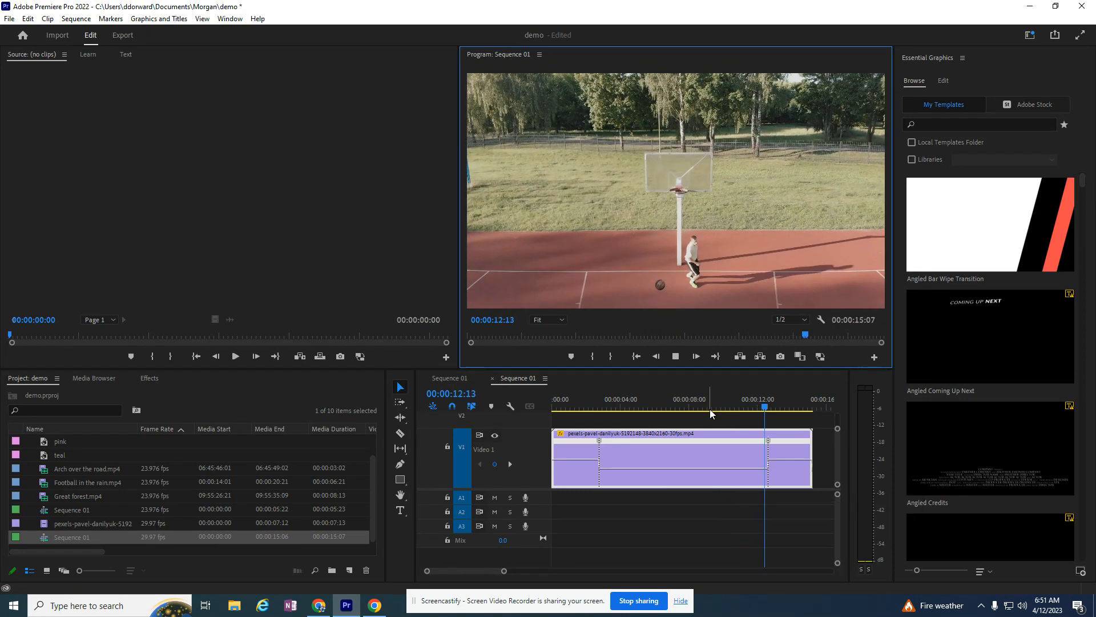
- Raise the speed between the two keyframes to about 204% and play back the sped-up section
left_click_drag(682, 468, 576, 389)
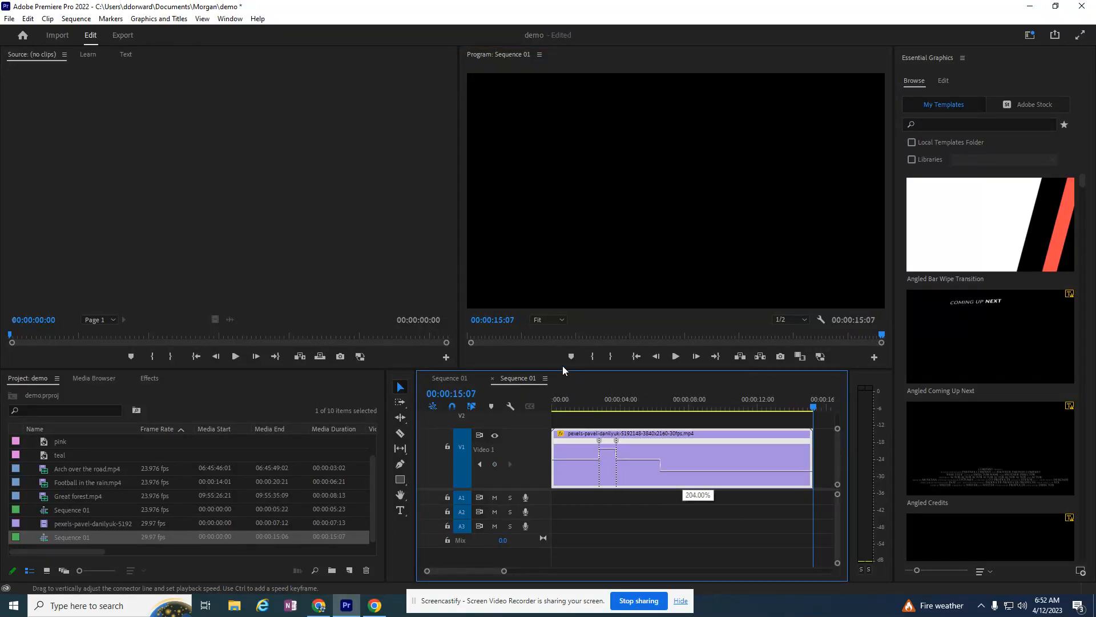
key("ctrl+z")
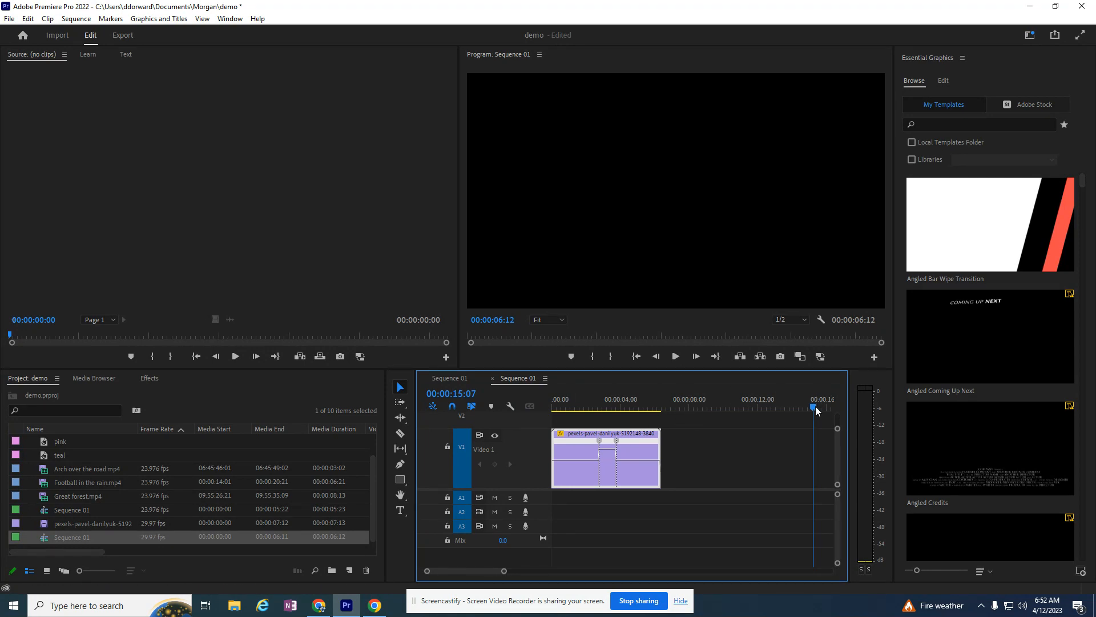
left_click_drag(824, 410, 571, 410)
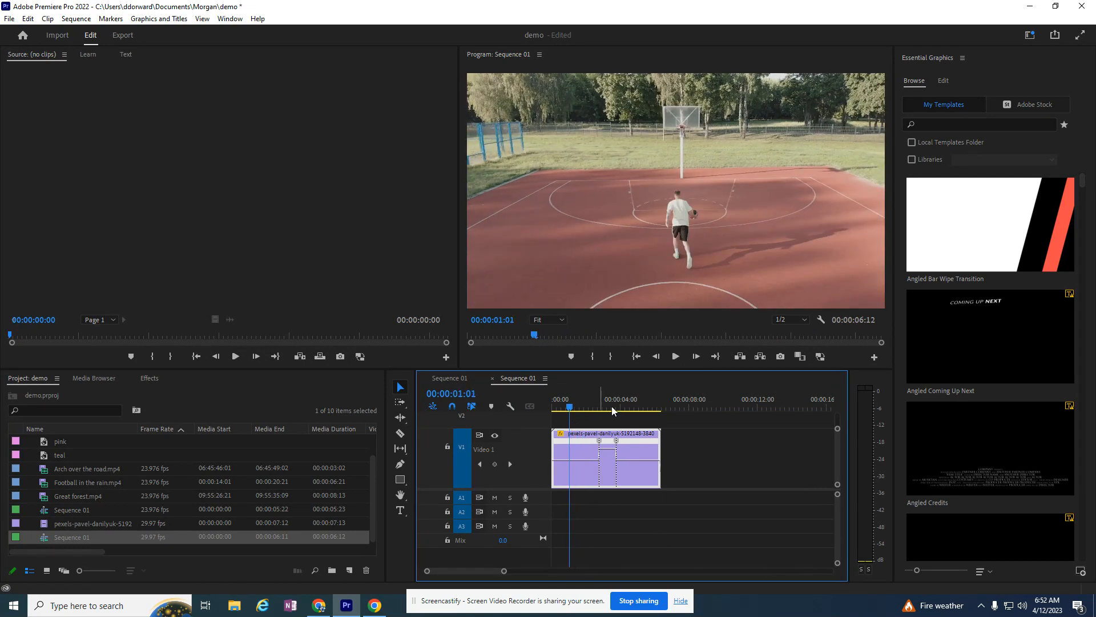
left_click(673, 359)
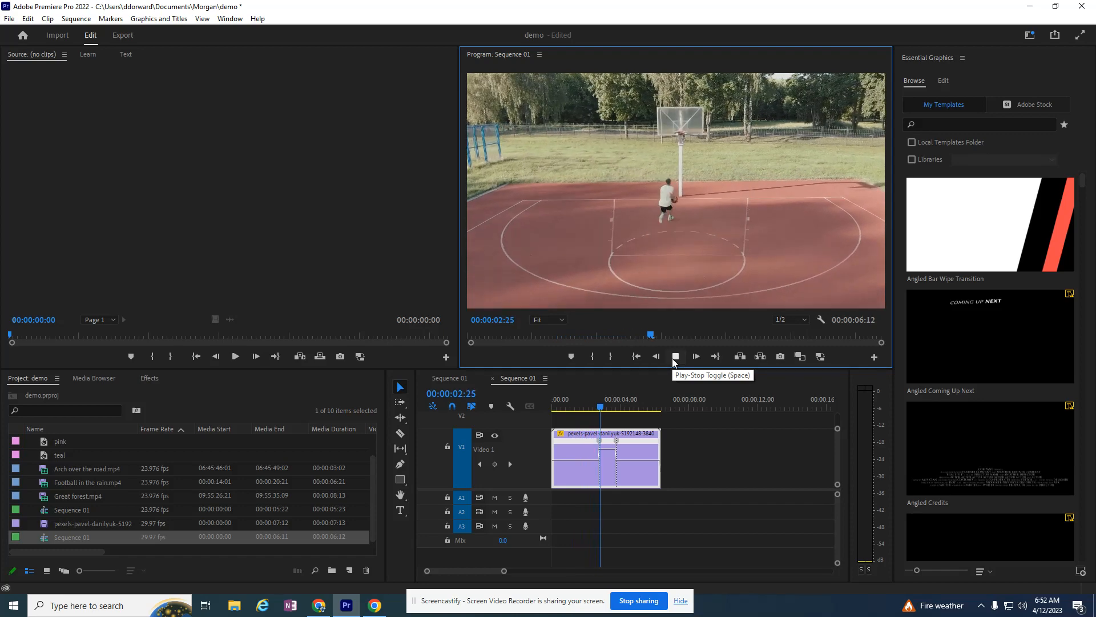
left_click(673, 360)
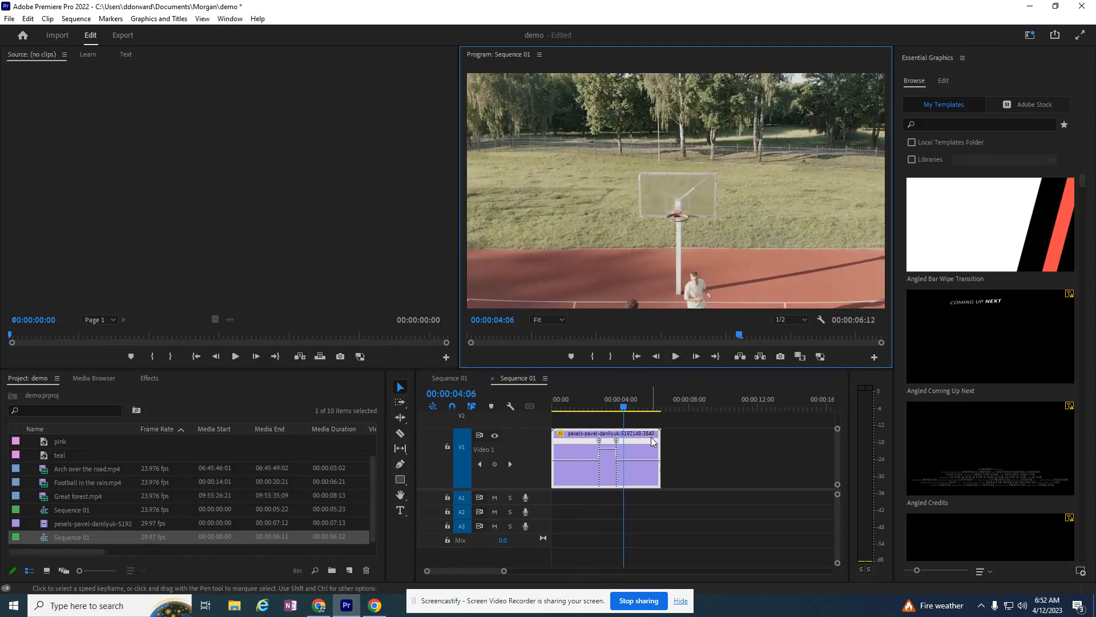
- Slow the section between the keyframes until the whole sequence lasts about 24 seconds
left_click_drag(607, 449, 639, 583)
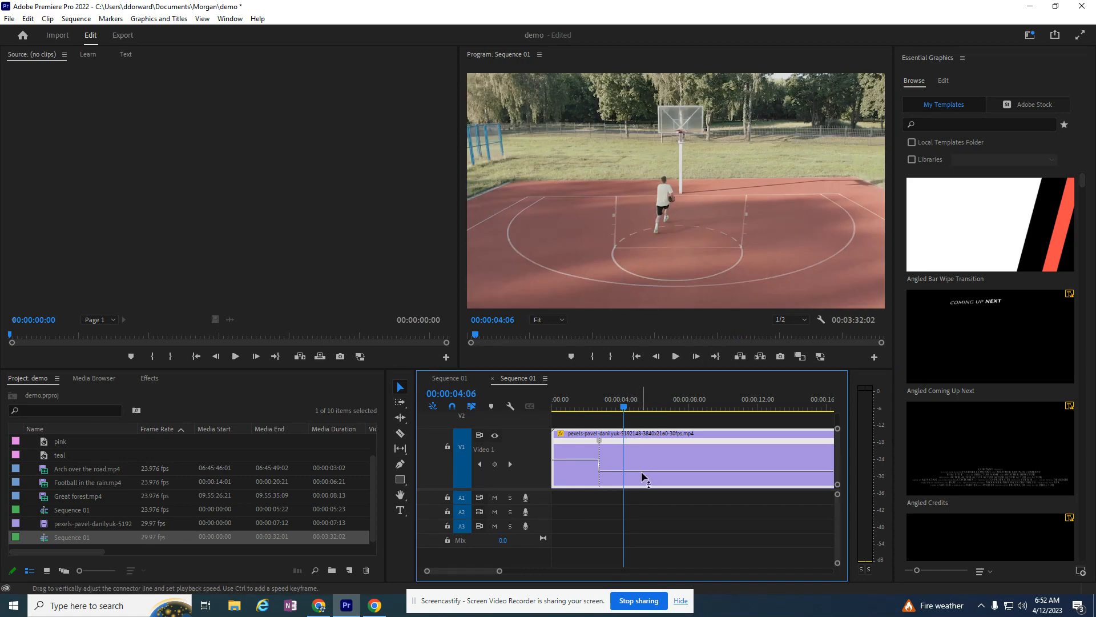
left_click_drag(642, 471, 643, 464)
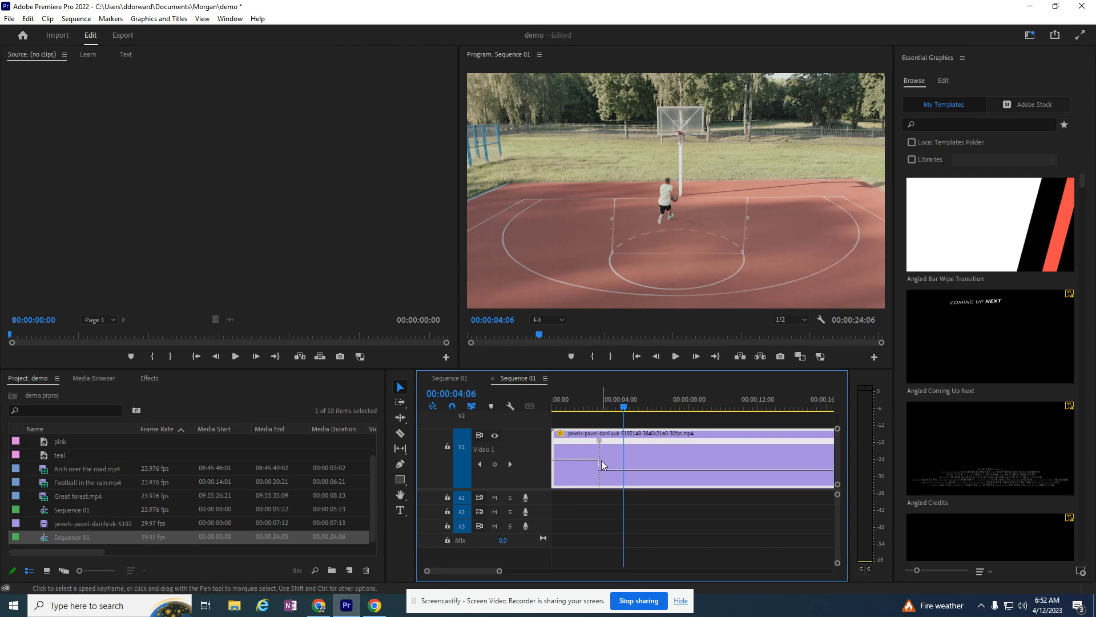
- Split the speed keyframes at the start and end of the slowed section to create gradual speed ramps
left_click_drag(599, 441, 591, 444)
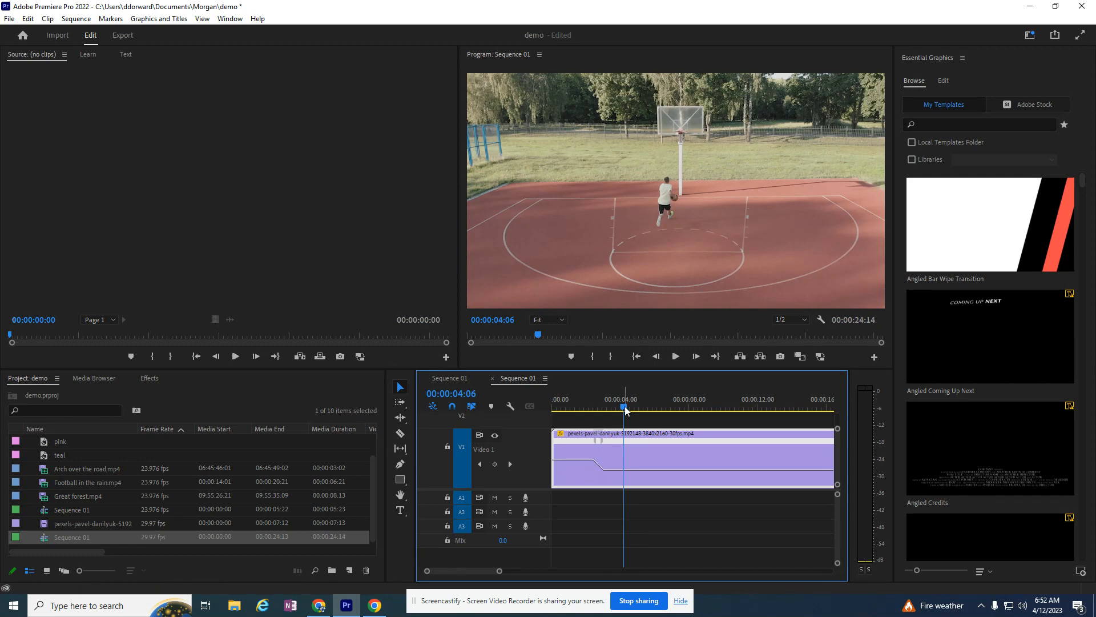
left_click_drag(626, 406, 818, 413)
left_click_drag(731, 441, 742, 444)
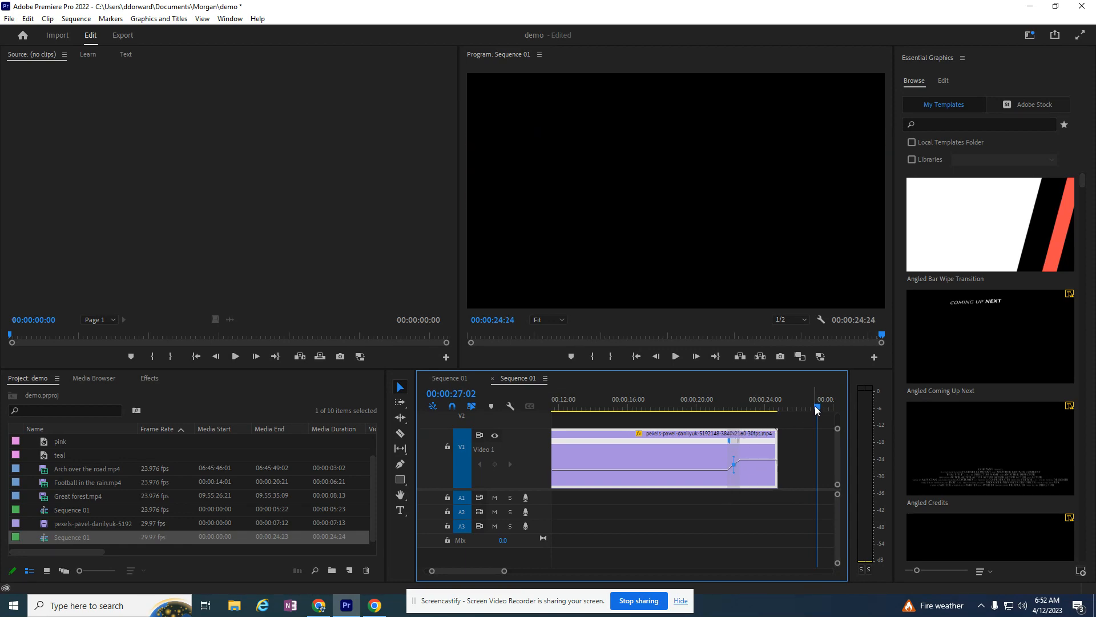
- Play the basketball sequence from its beginning to review the ramp into slow motion at the dunk
left_click_drag(816, 407, 530, 417)
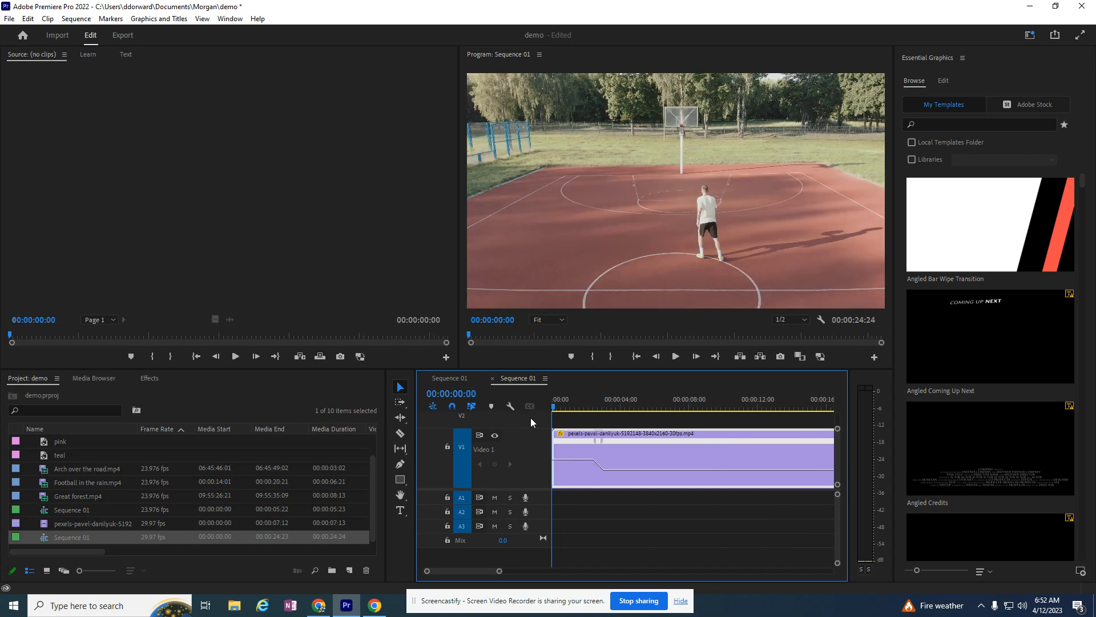
left_click(675, 359)
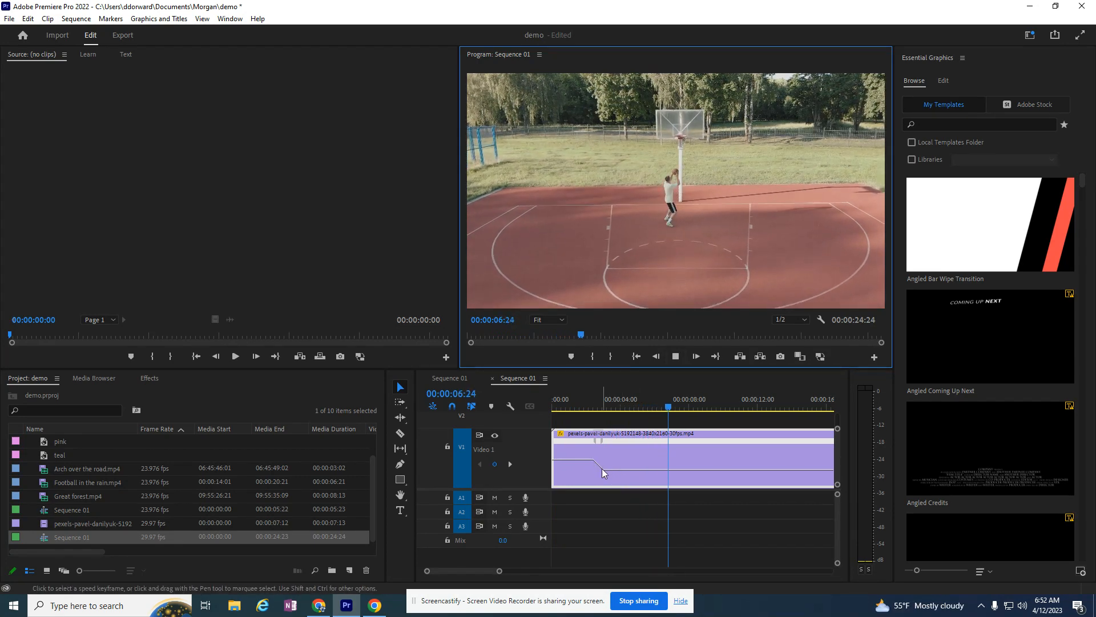
left_click(674, 359)
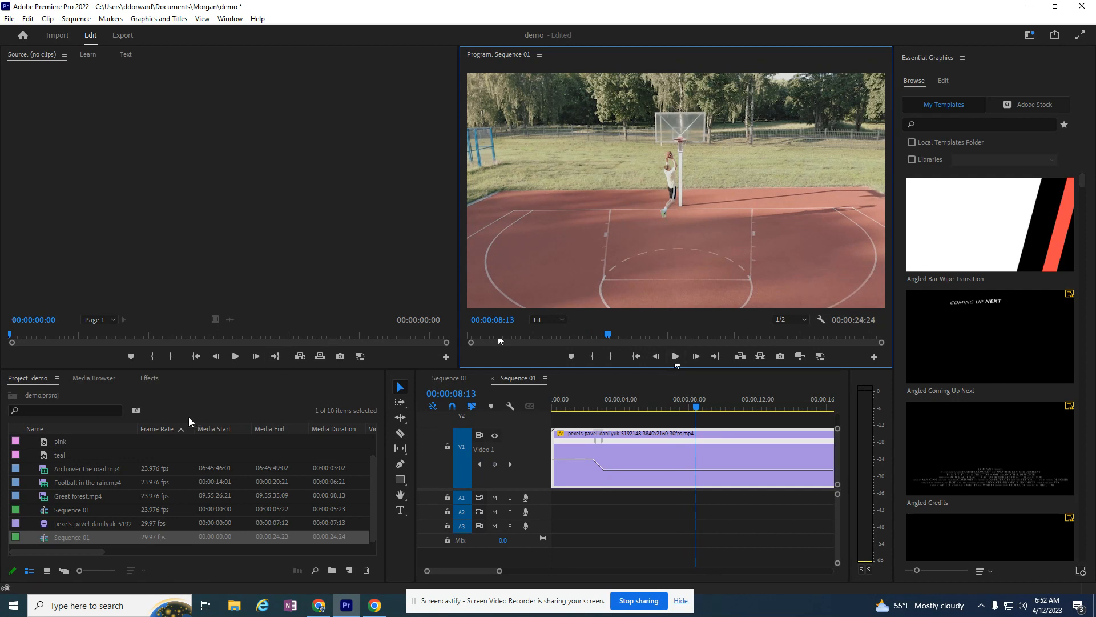
- Open the 23.976 fps sequence containing the bunny graphic and return to the 29.97 fps basketball sequence to compare them
left_click(80, 509)
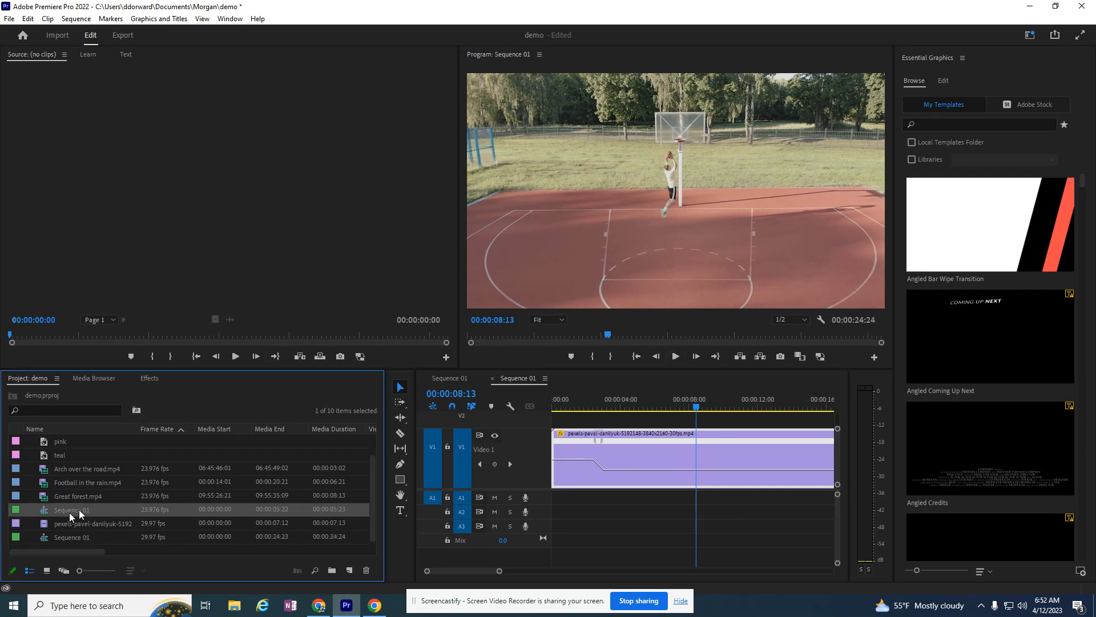
left_click(69, 512)
double_click(43, 511)
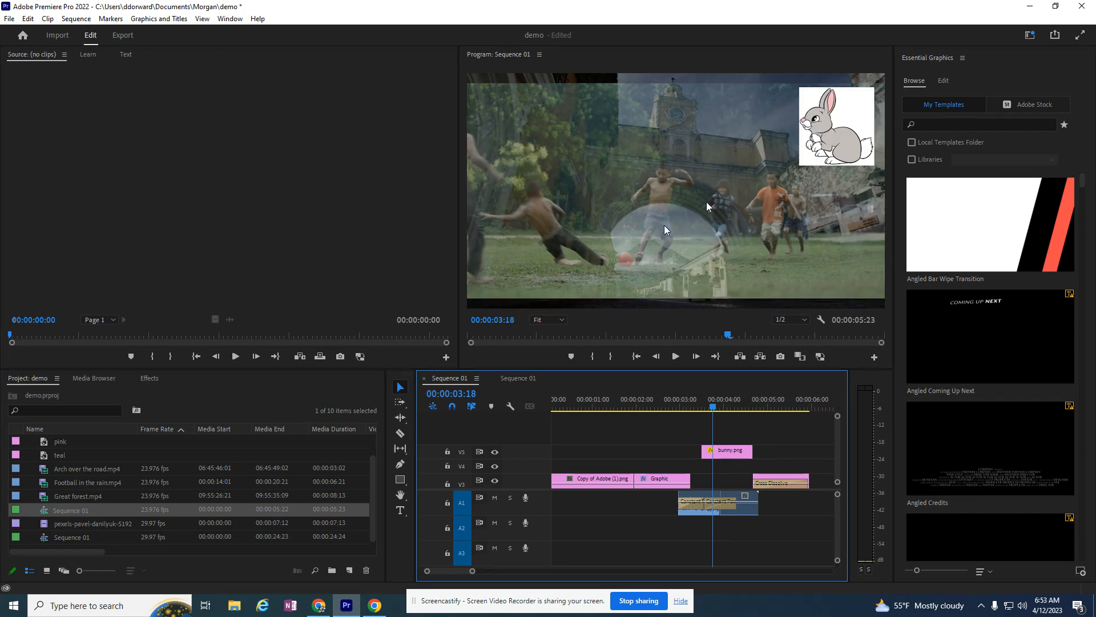
double_click(44, 536)
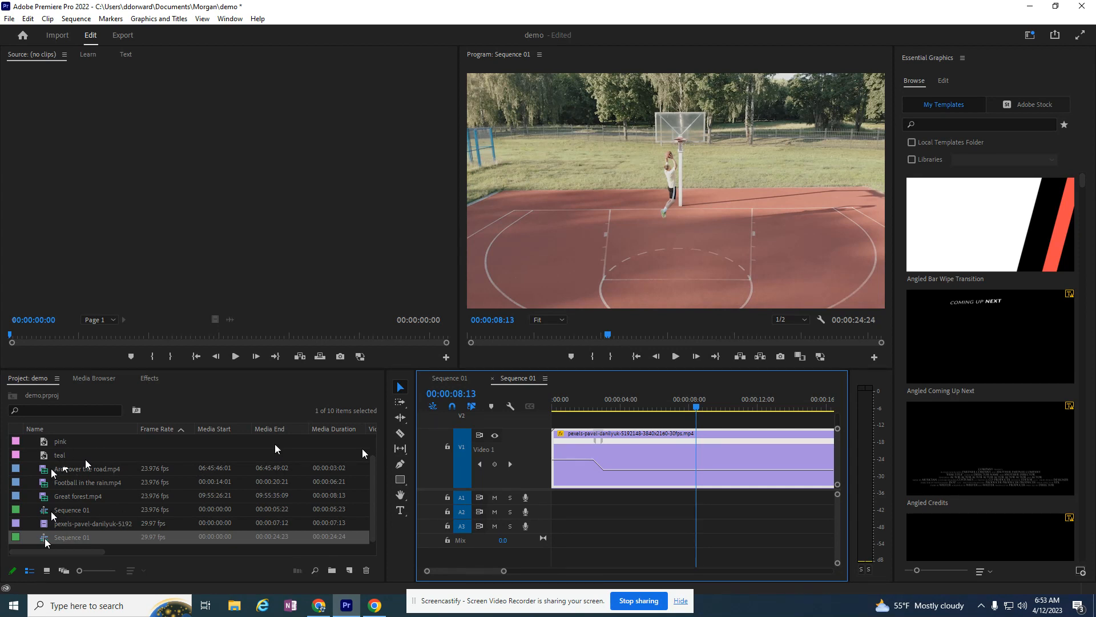
left_click(61, 510)
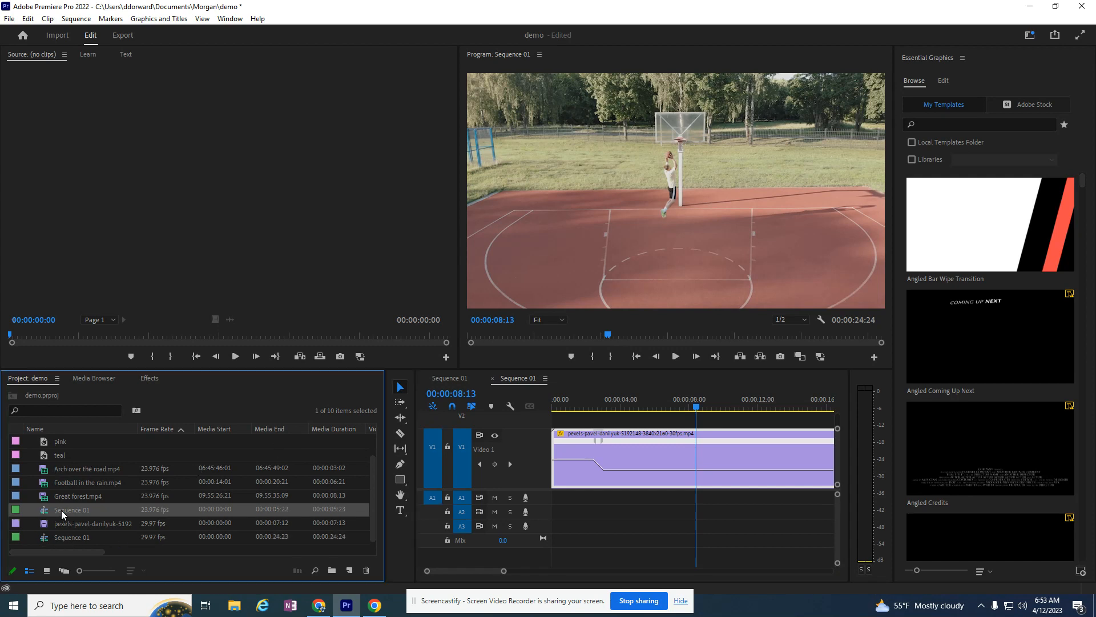
left_click(62, 538)
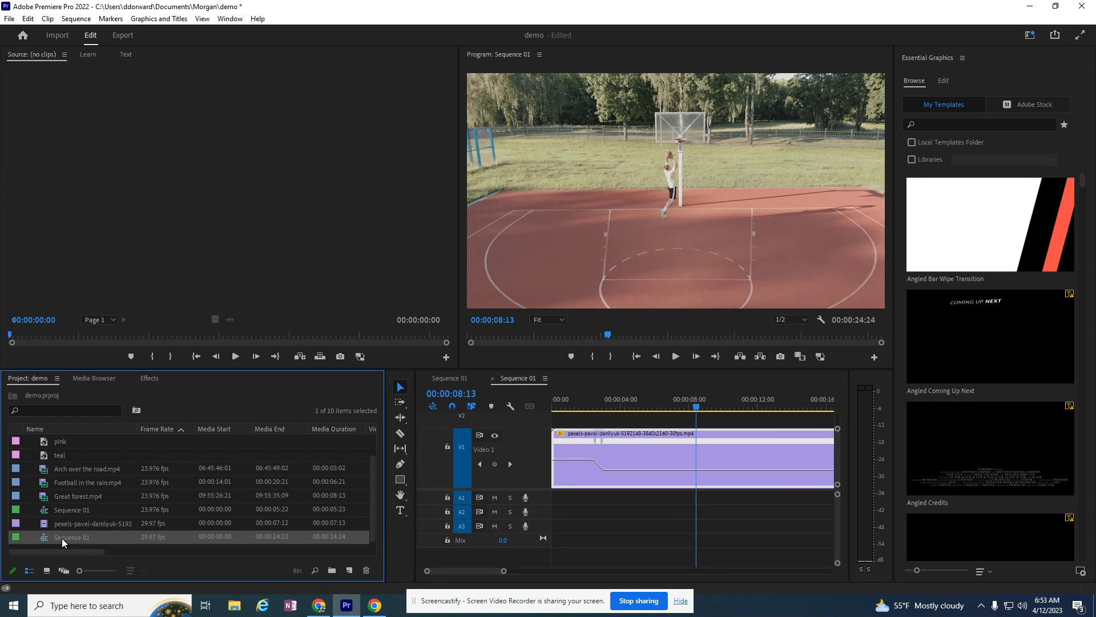
- Scrub the 23.976 fps sequence to its end title and the basketball sequence back to near its start
double_click(45, 508)
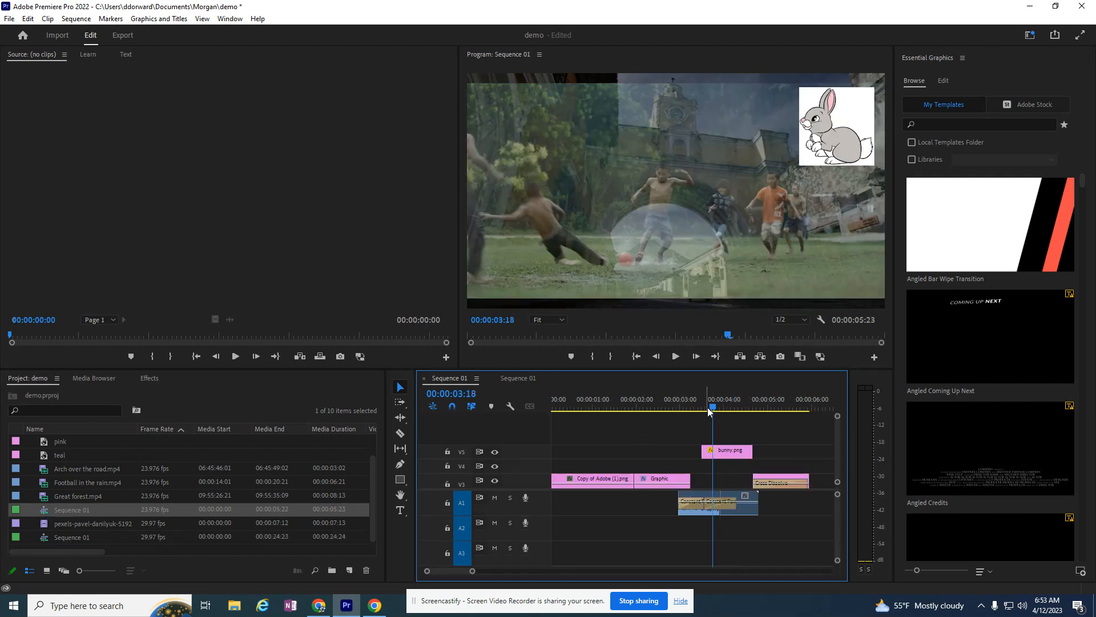
left_click_drag(708, 411, 800, 420)
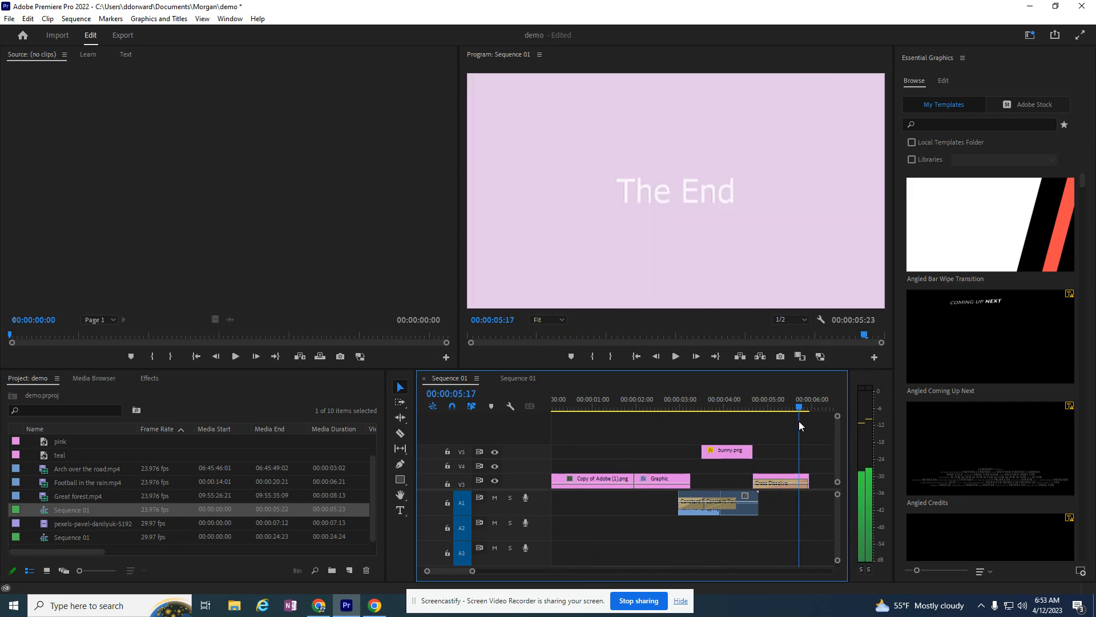
left_click(91, 536)
double_click(49, 539)
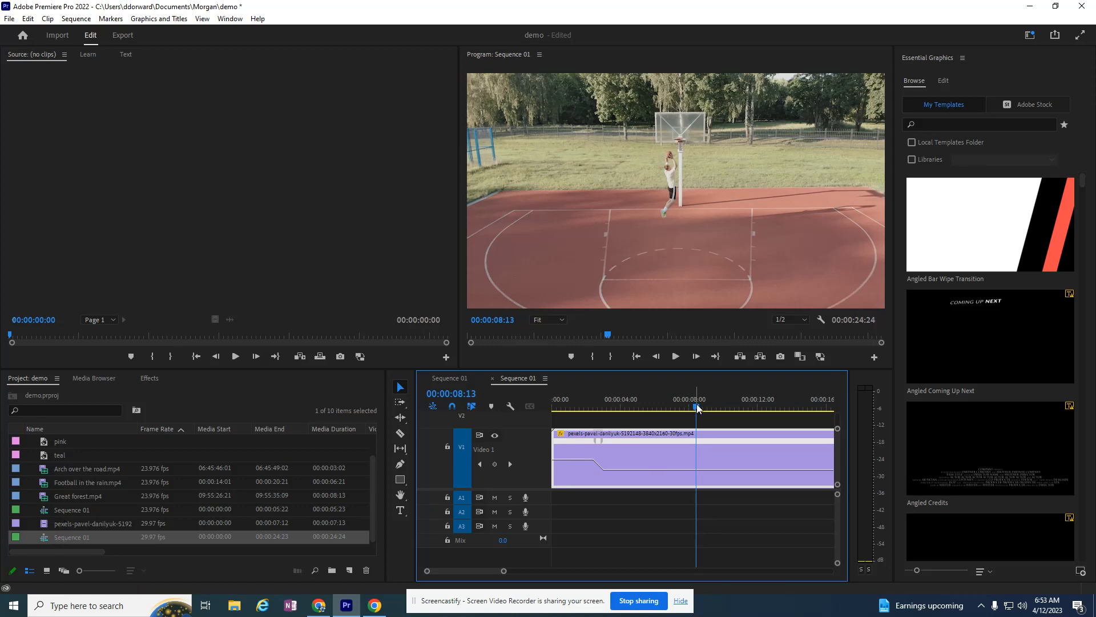
left_click_drag(623, 399, 567, 401)
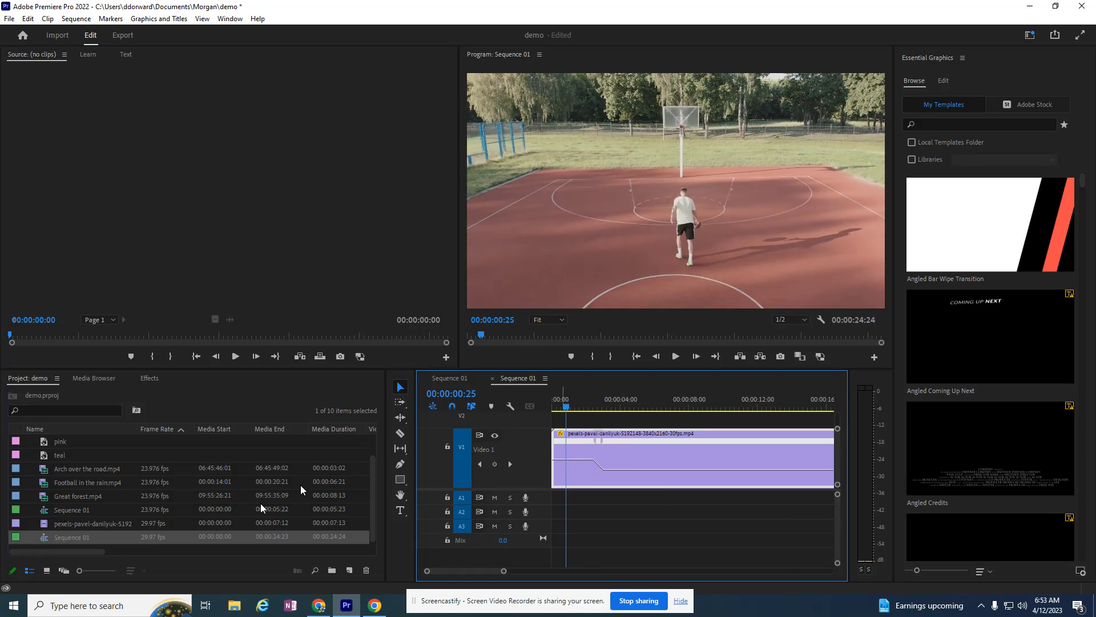
- Rename the 23.976 fps sequence containing the bunny graphic as Demo
double_click(74, 510)
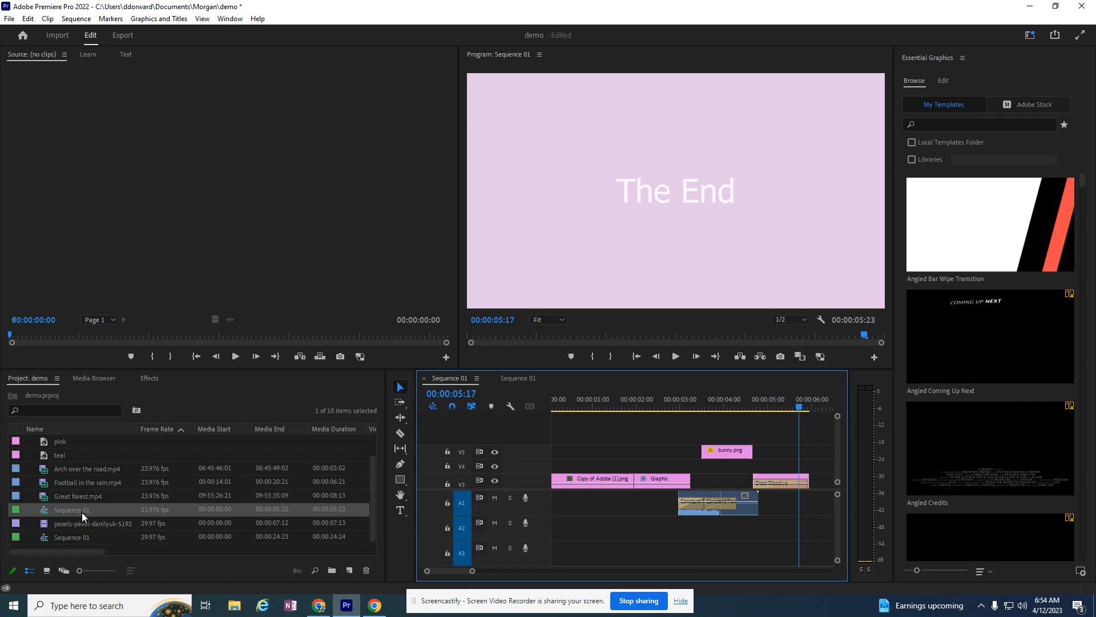
left_click(81, 511)
left_click_drag(95, 509, 20, 513)
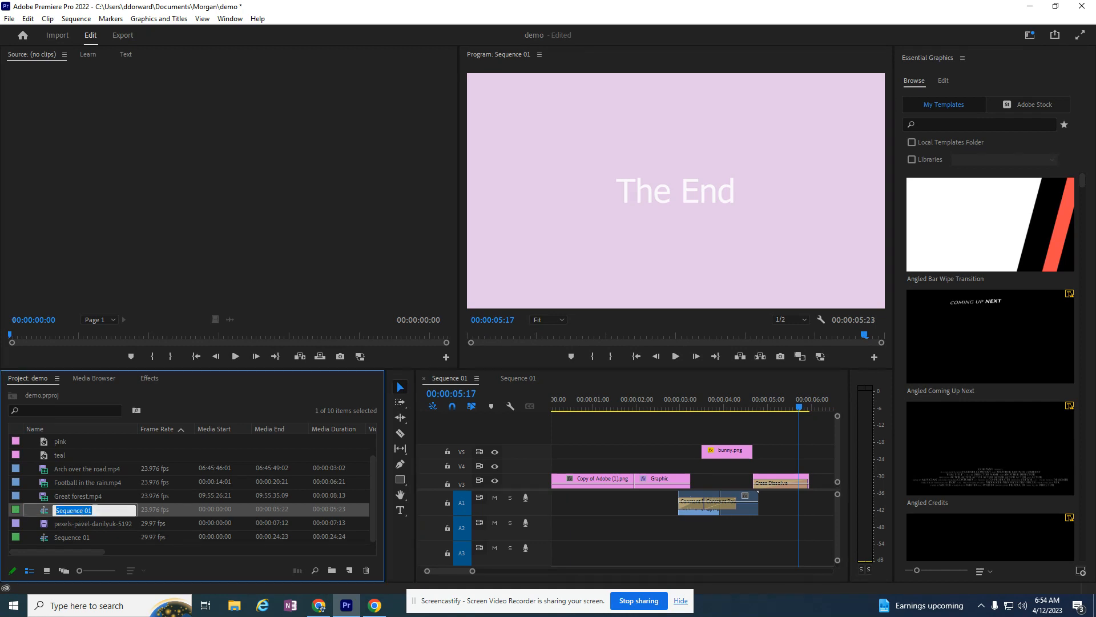
type("Demo")
key("Return")
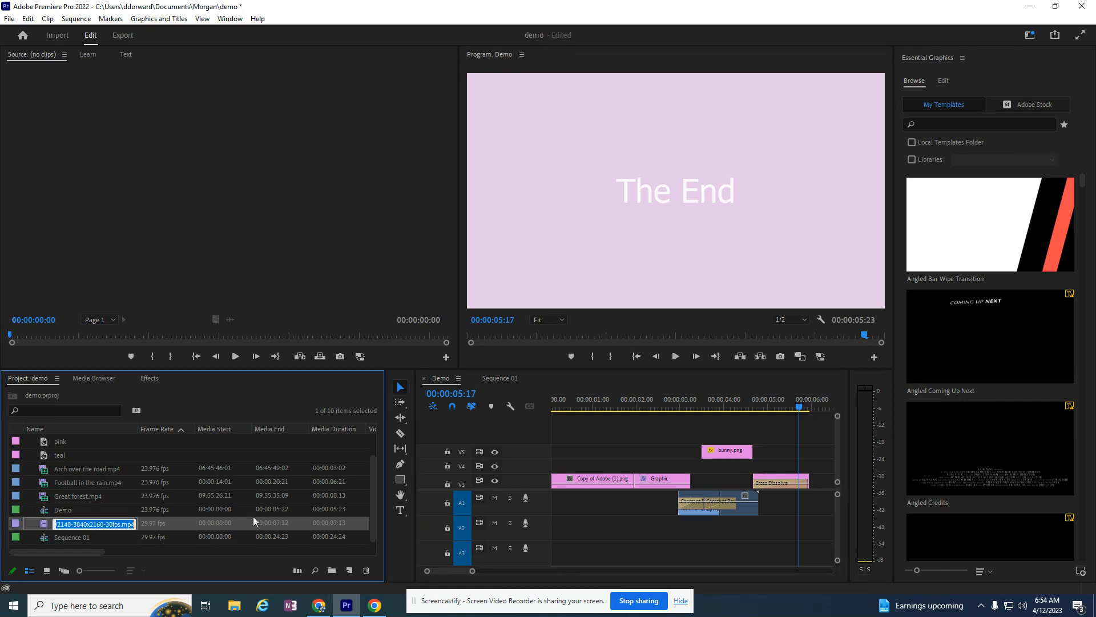
left_click(60, 512)
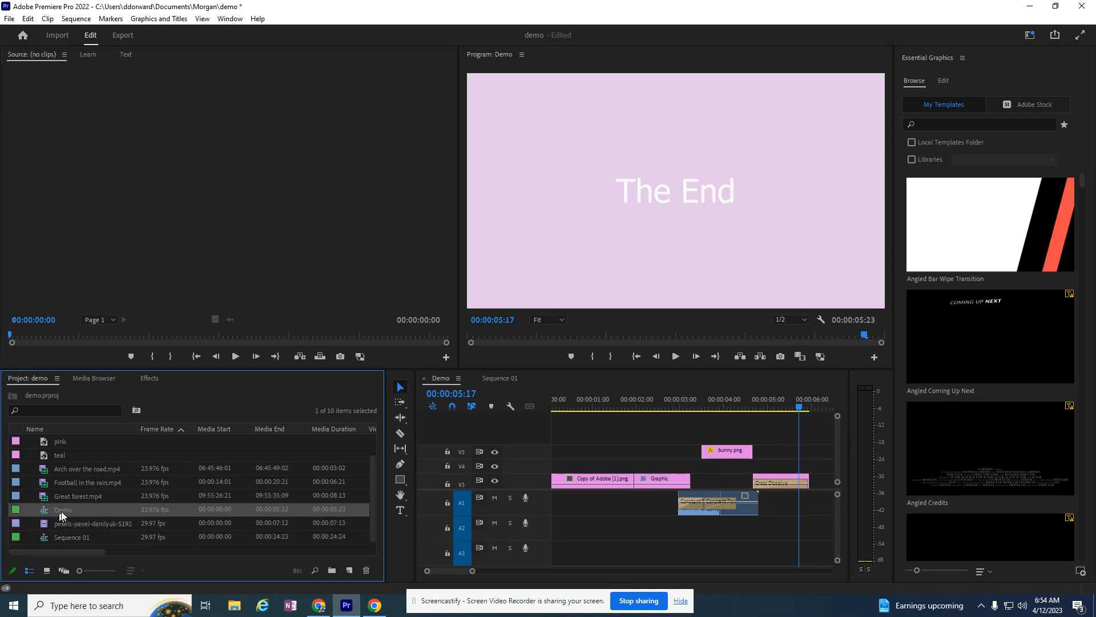
- Open the 29.97 fps basketball sequence and rename it as Slow Down
double_click(73, 539)
left_click(79, 539)
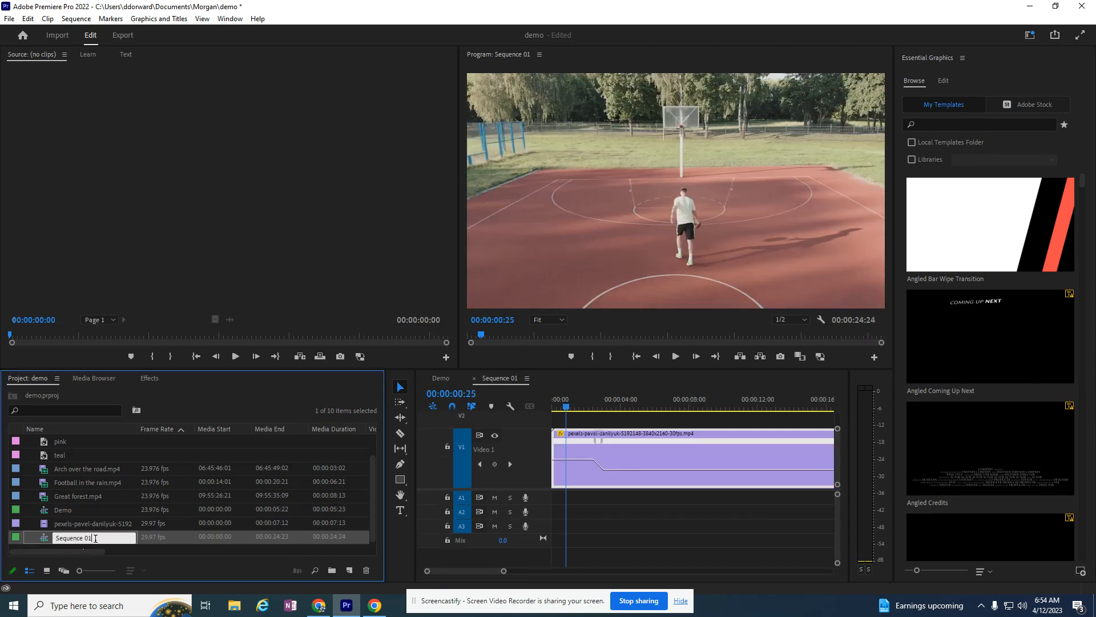
type("Speed")
key("BackSpace")
type("low Down")
key("Return")
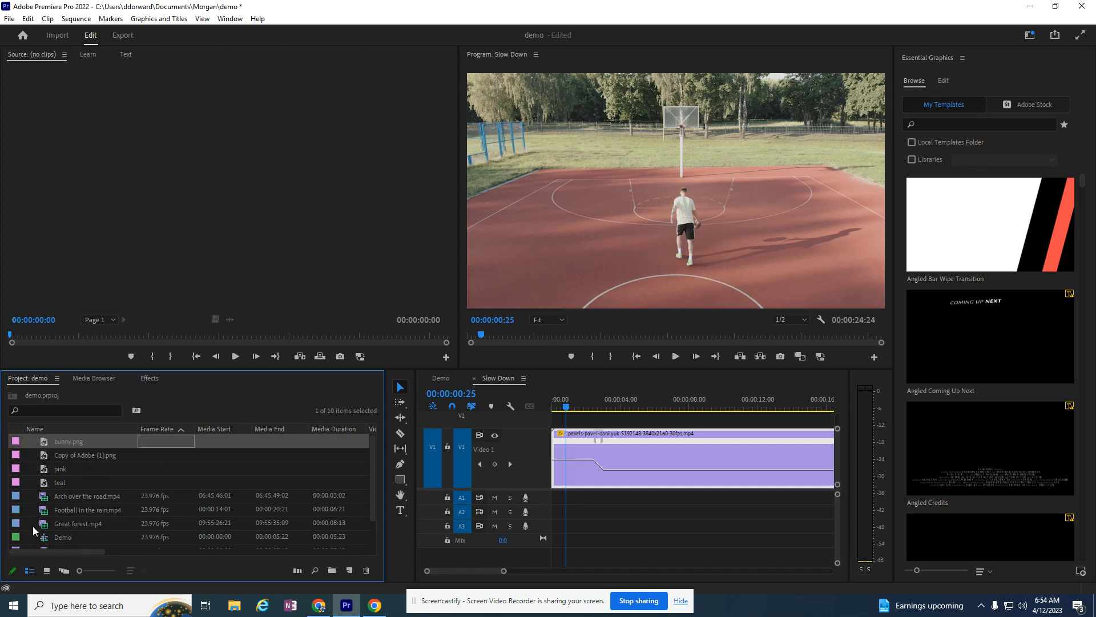
scroll(86, 497, "down", 2)
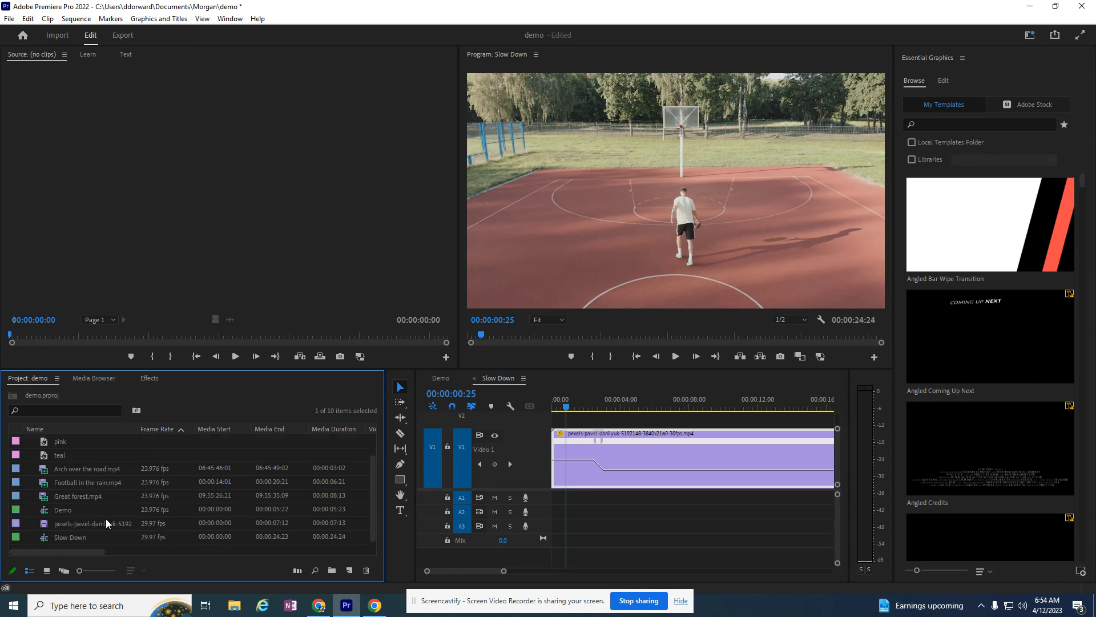